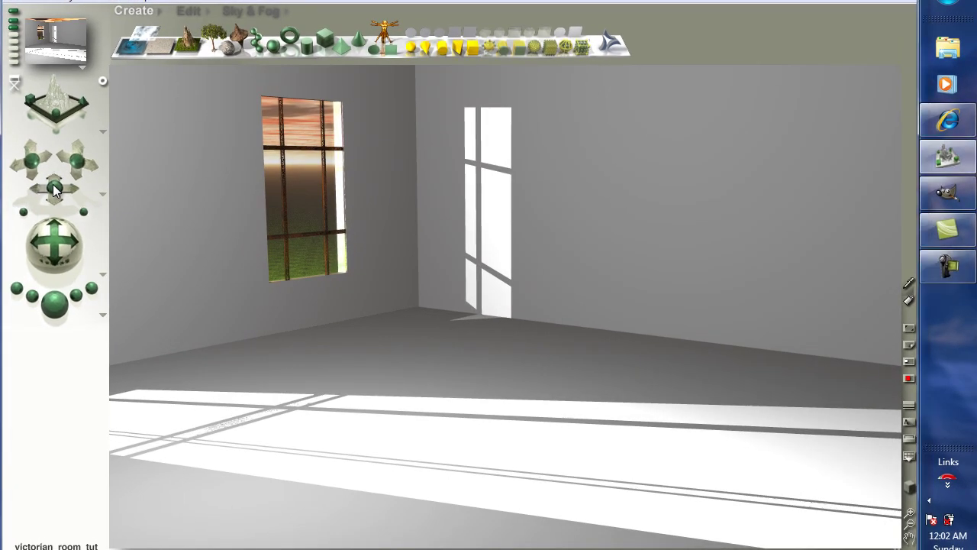
- Clear the render and browse the wall's Architectural material presets without applying one
left_click(53, 190)
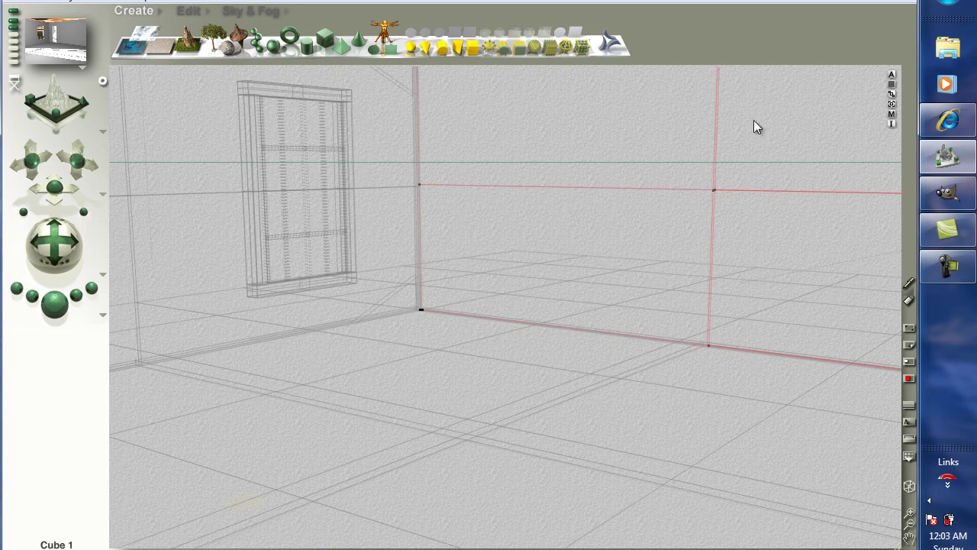
left_click(891, 114)
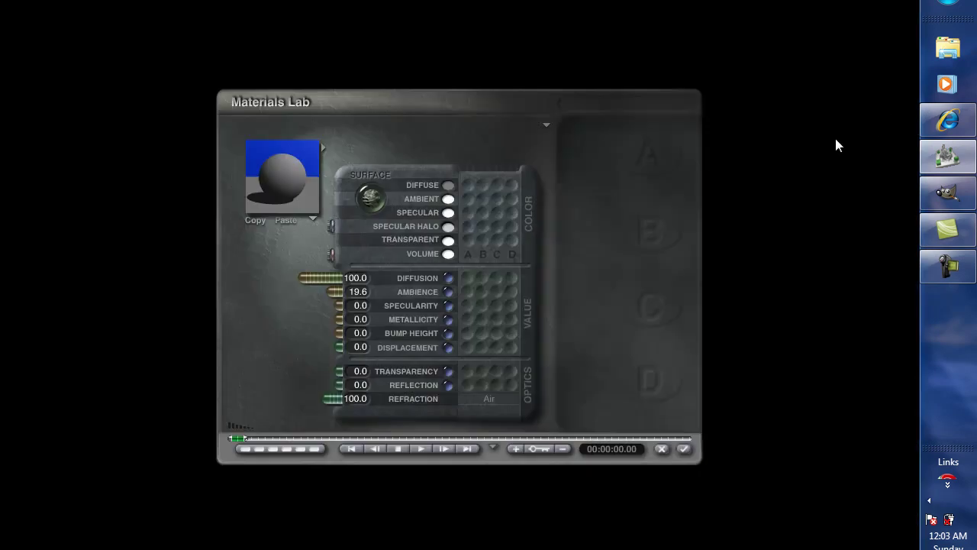
left_click(321, 145)
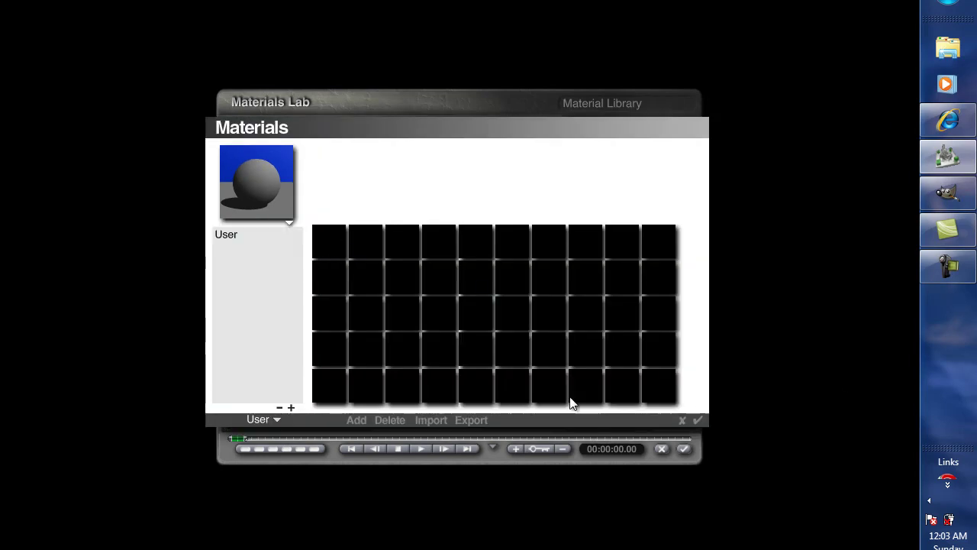
left_click(276, 421)
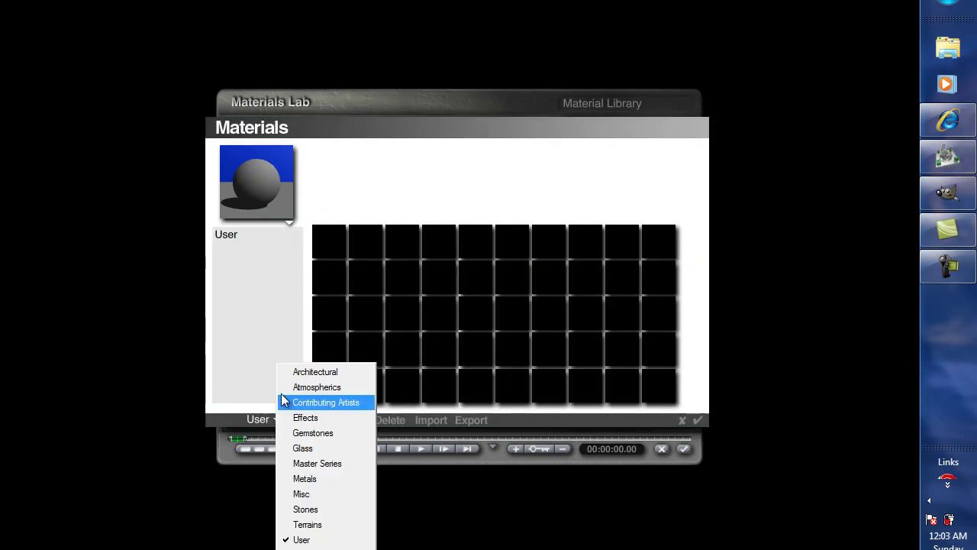
left_click(325, 372)
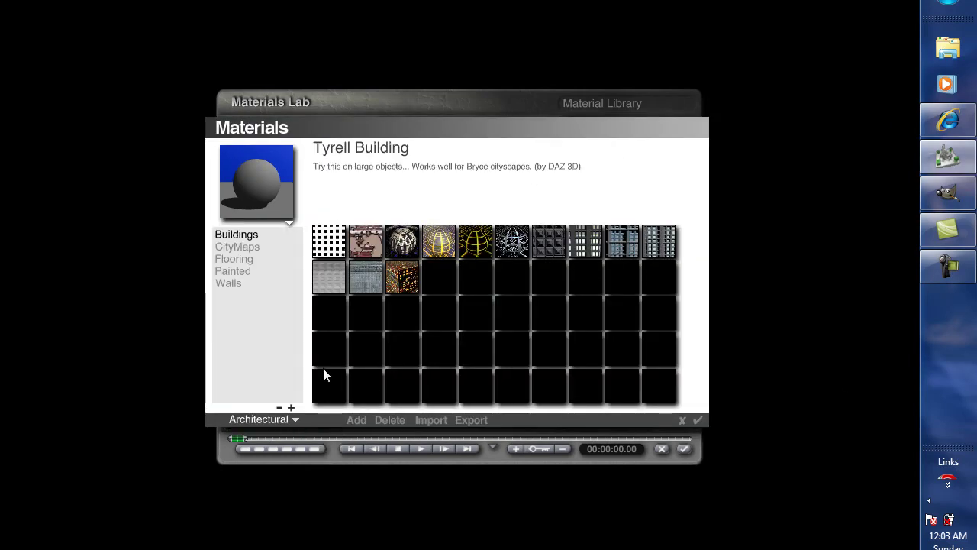
left_click(698, 420)
left_click(684, 449)
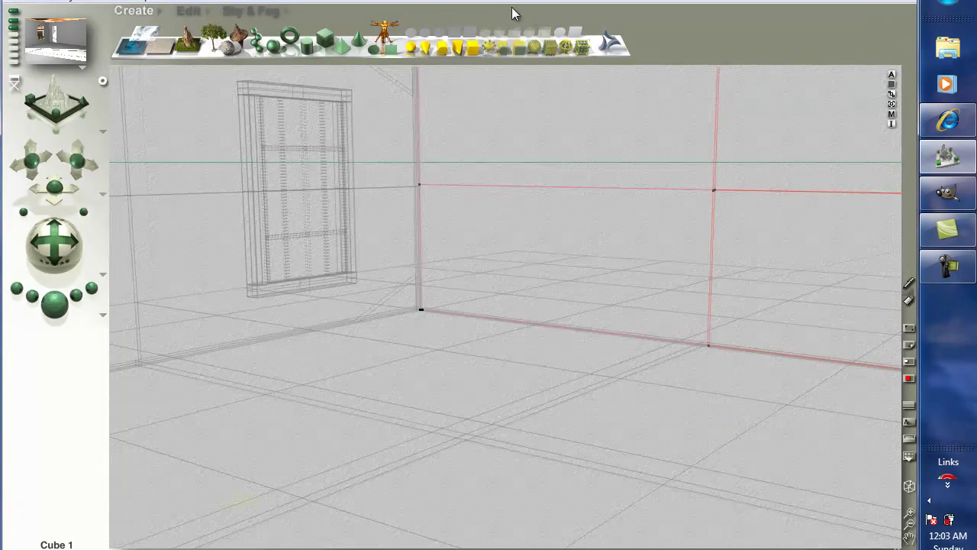
- Create a 2D picture object and delete its old first image
left_click(387, 32)
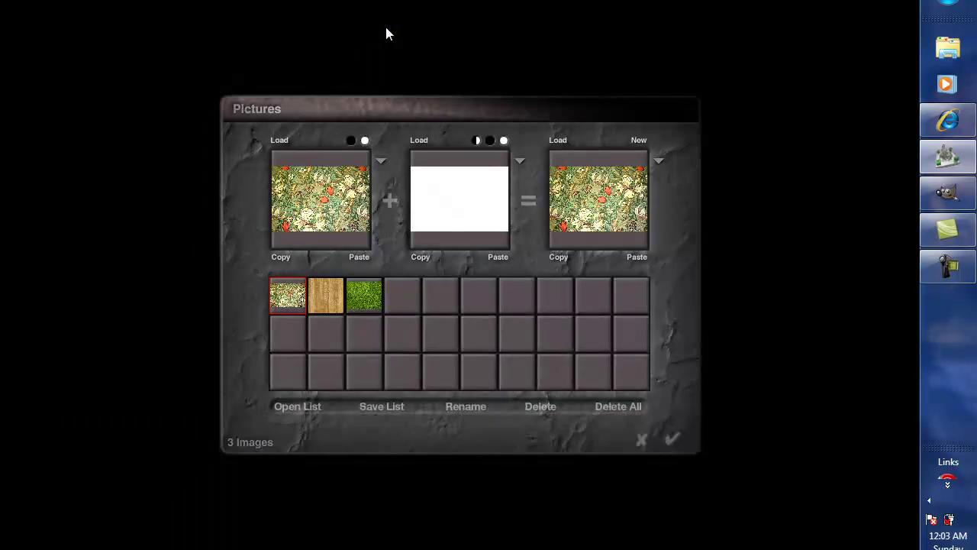
left_click(365, 141)
left_click(517, 287)
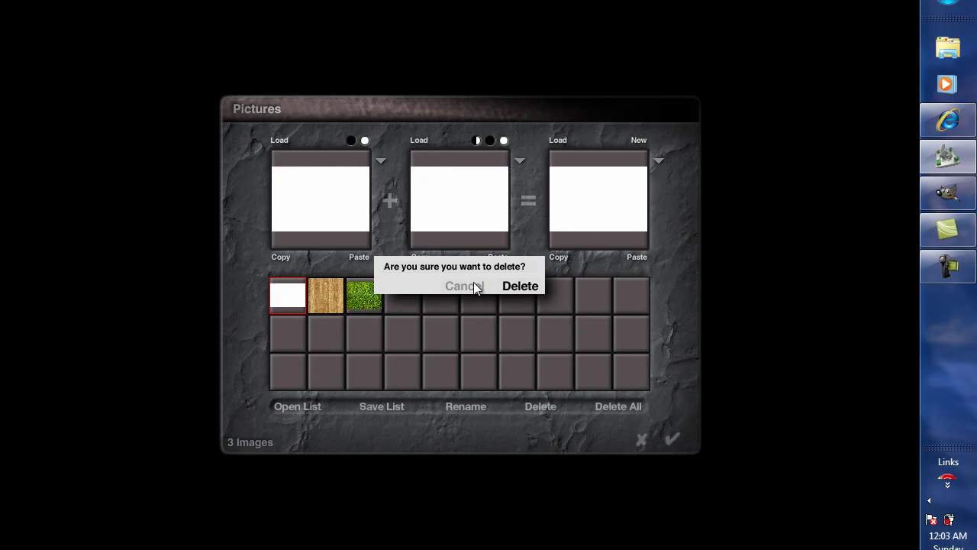
left_click(520, 287)
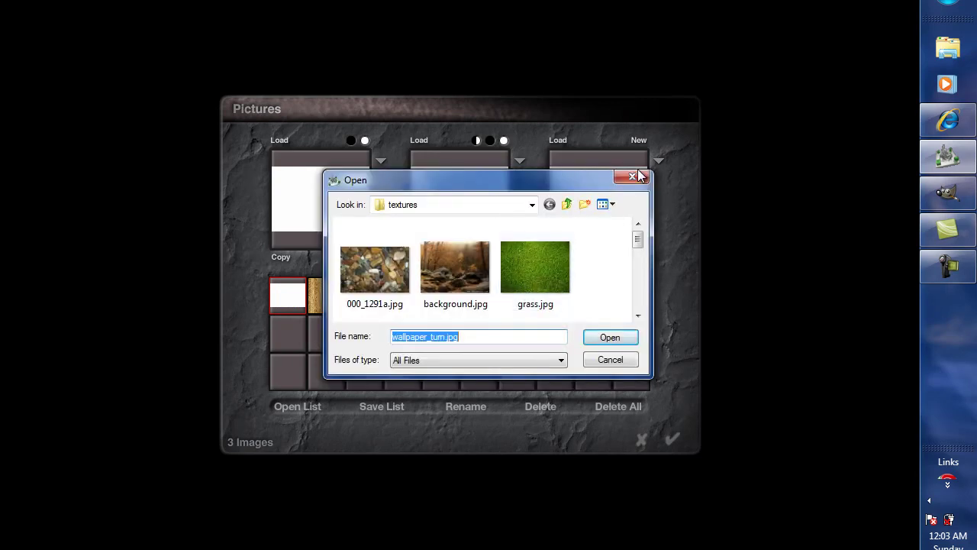
- Load wallpaper_turn.jpg into the first picture slot
left_click_drag(527, 186, 620, 131)
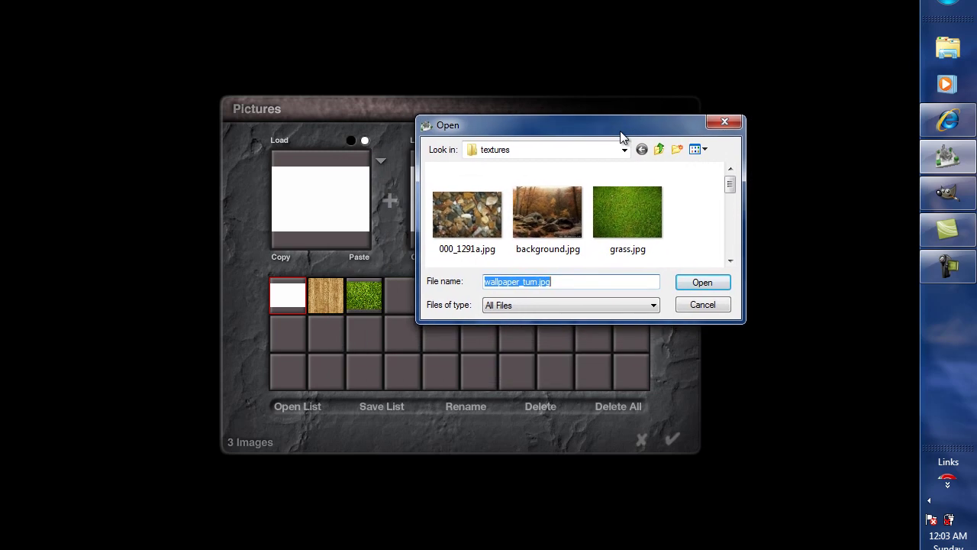
left_click(721, 122)
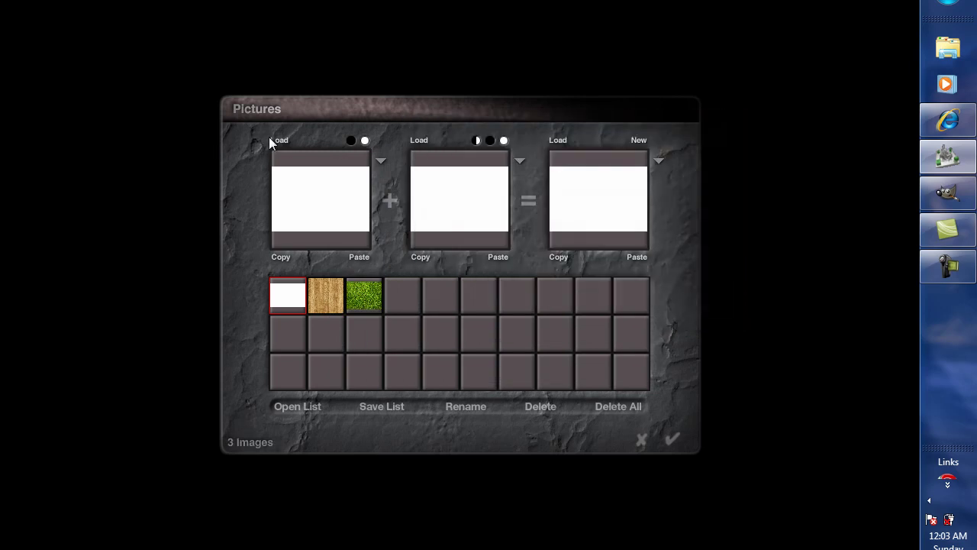
left_click(284, 142)
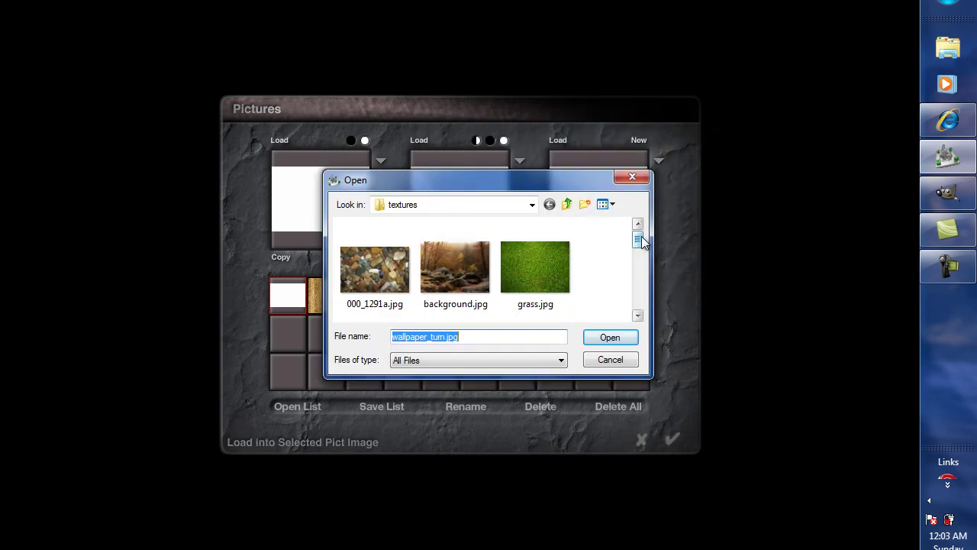
left_click_drag(640, 244, 634, 284)
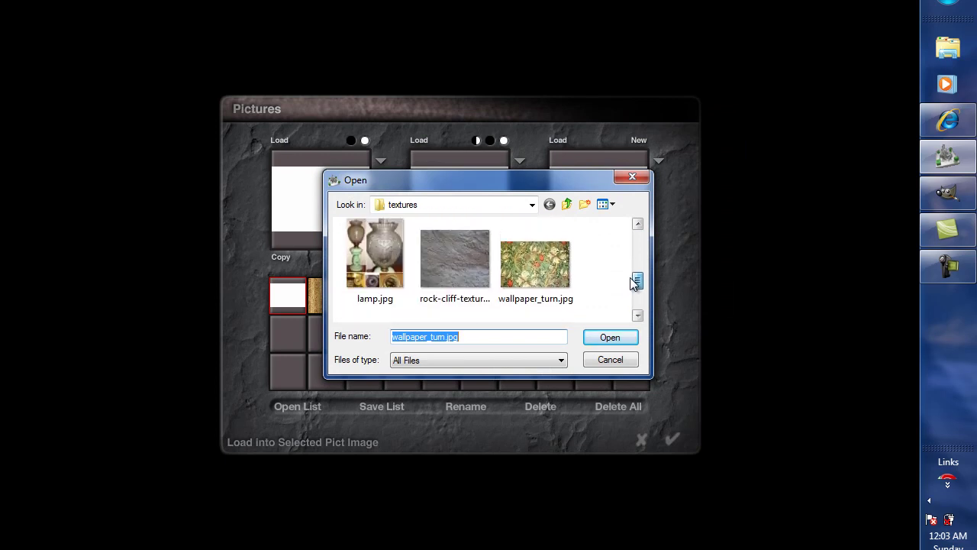
double_click(532, 264)
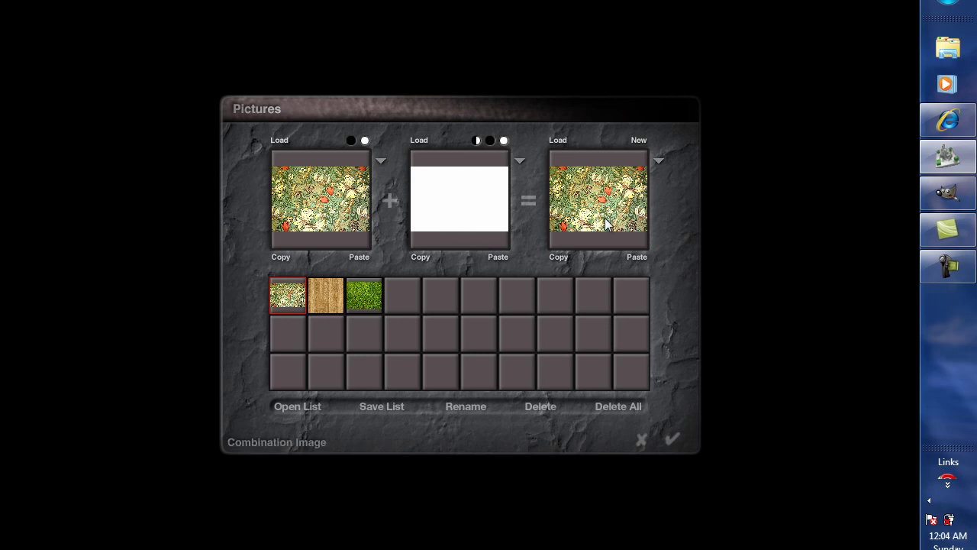
- Add the wallpaper picture object to the scene and copy its material
left_click(672, 440)
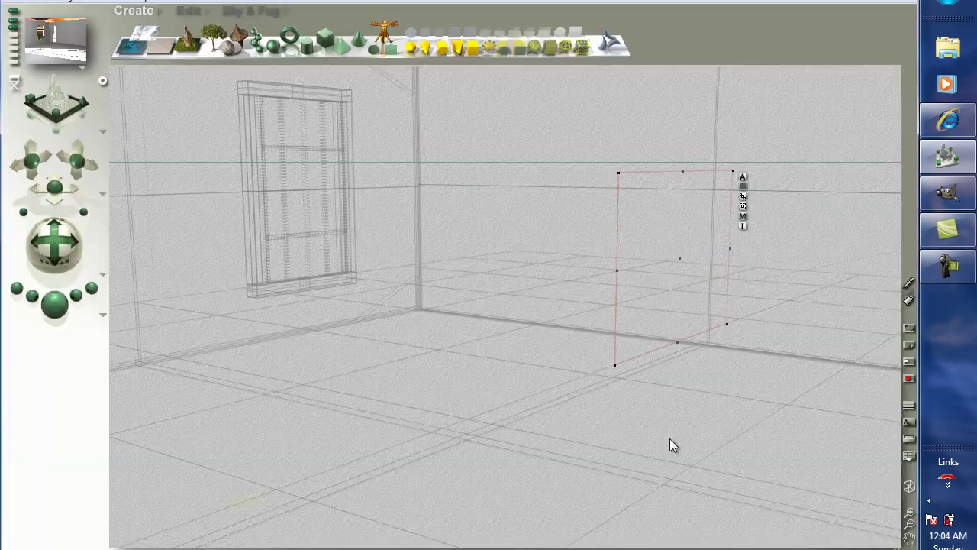
left_click(742, 217)
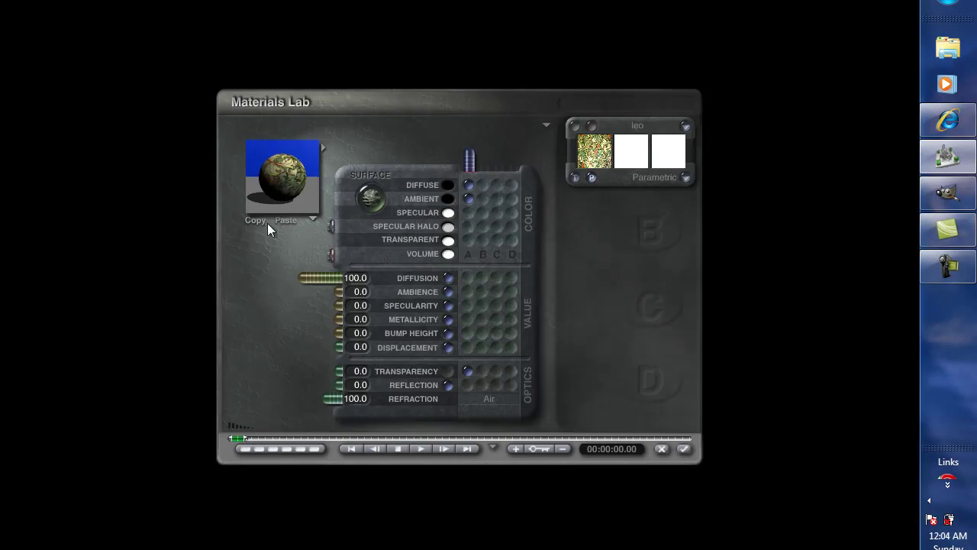
left_click(683, 448)
- Select the back wall and paste the copied wallpaper material onto it
left_click(581, 387)
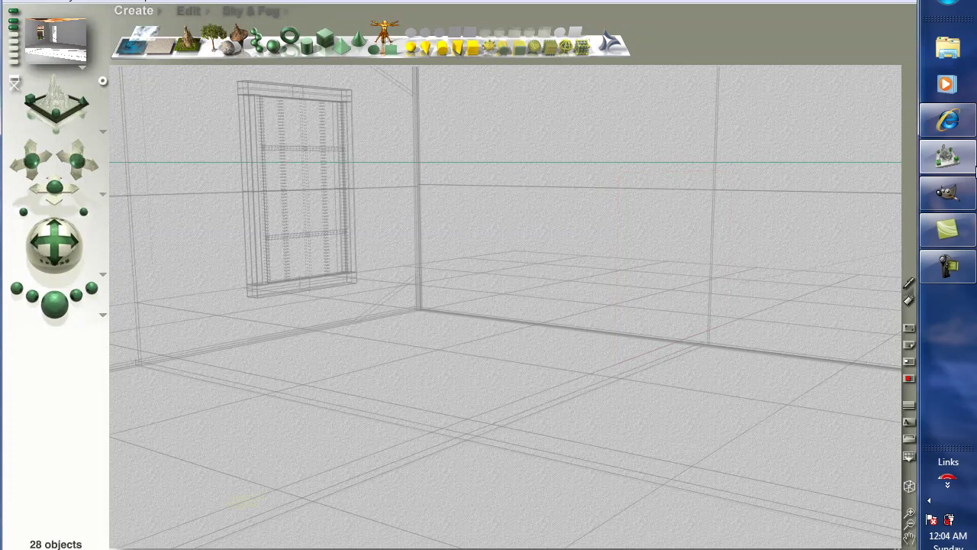
left_click(693, 152)
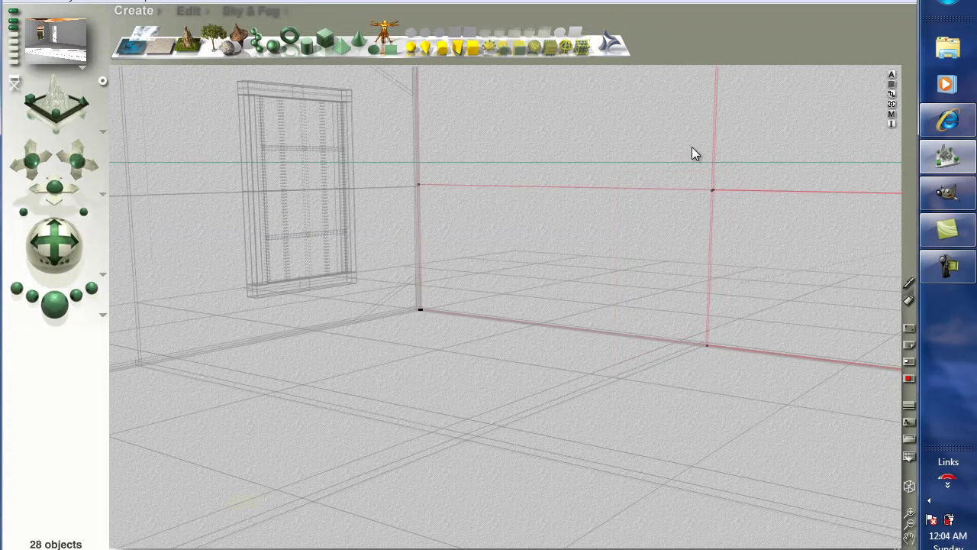
left_click(891, 114)
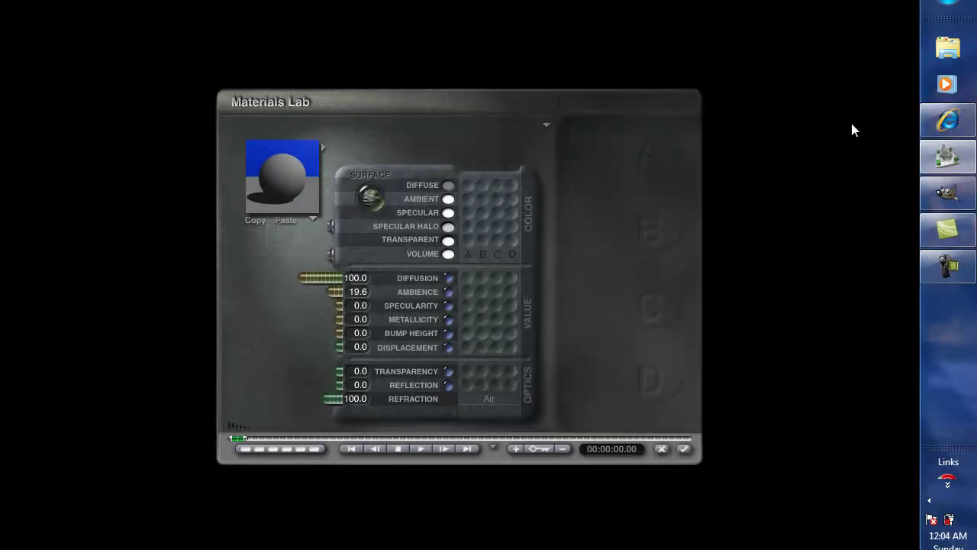
left_click(280, 222)
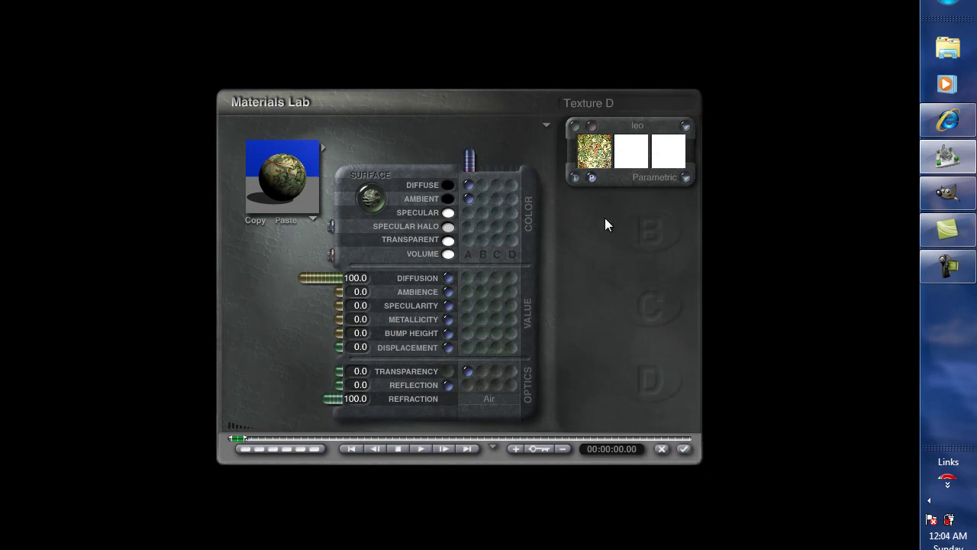
- Apply the wallpaper material, render to check the back wall, then return to wireframe
left_click(684, 450)
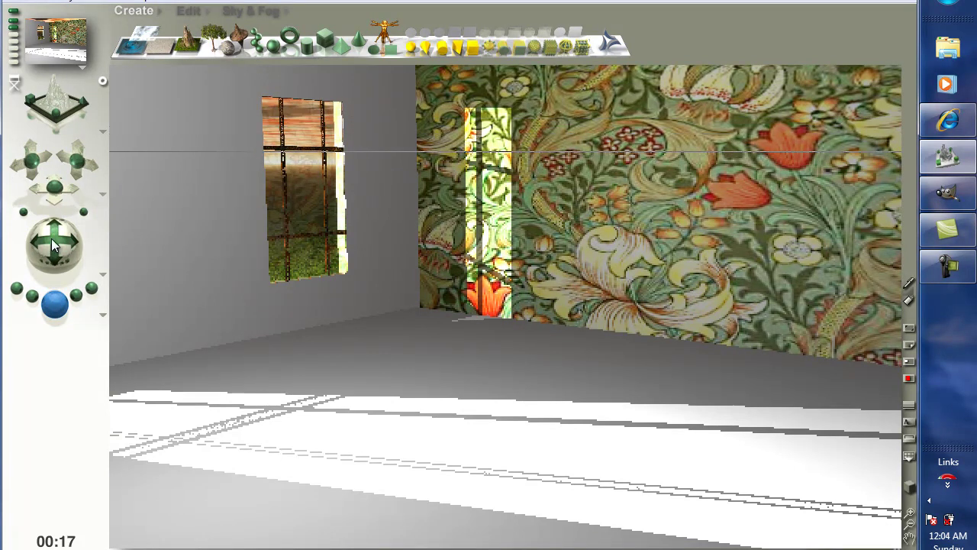
left_click_drag(53, 244, 148, 218)
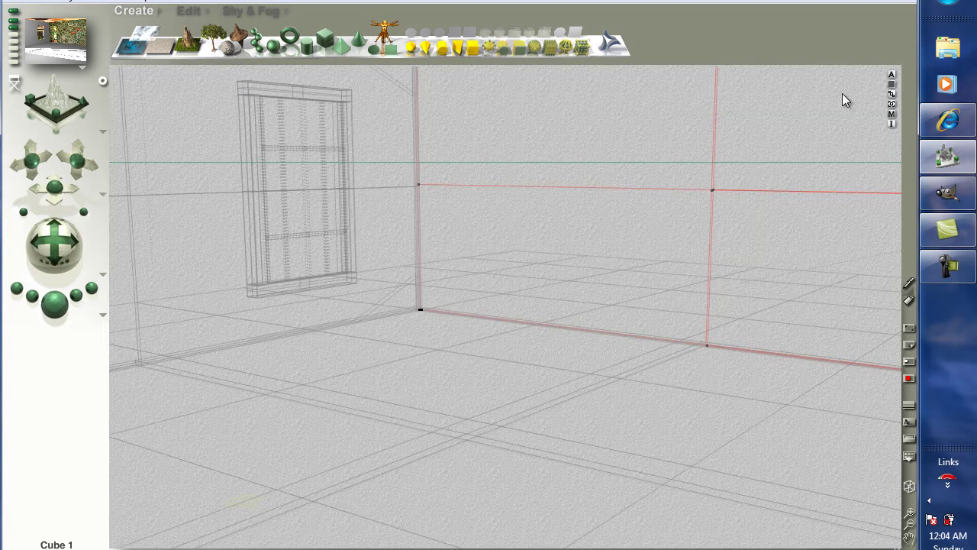
- Give the wall material Parametric mapping with the floral leo picture as its texture
left_click(891, 113)
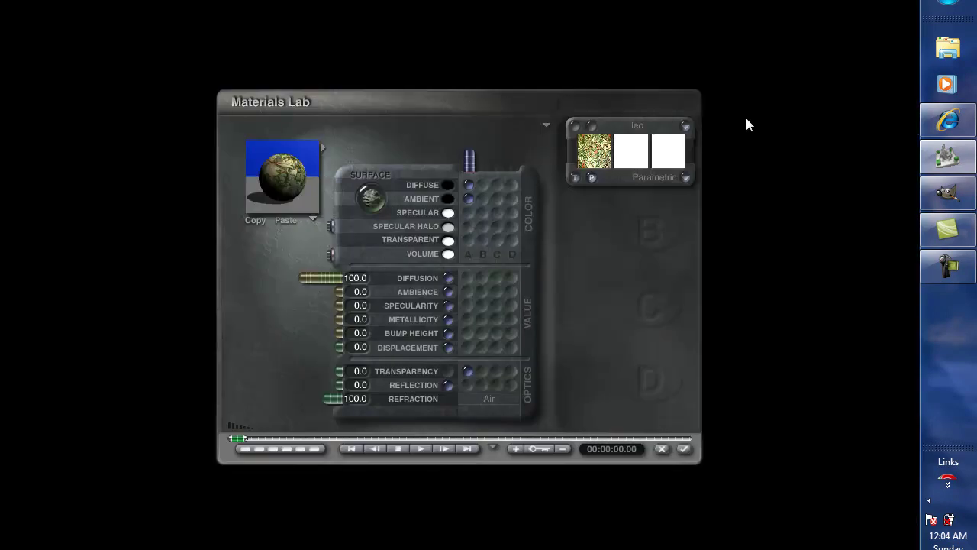
left_click(684, 125)
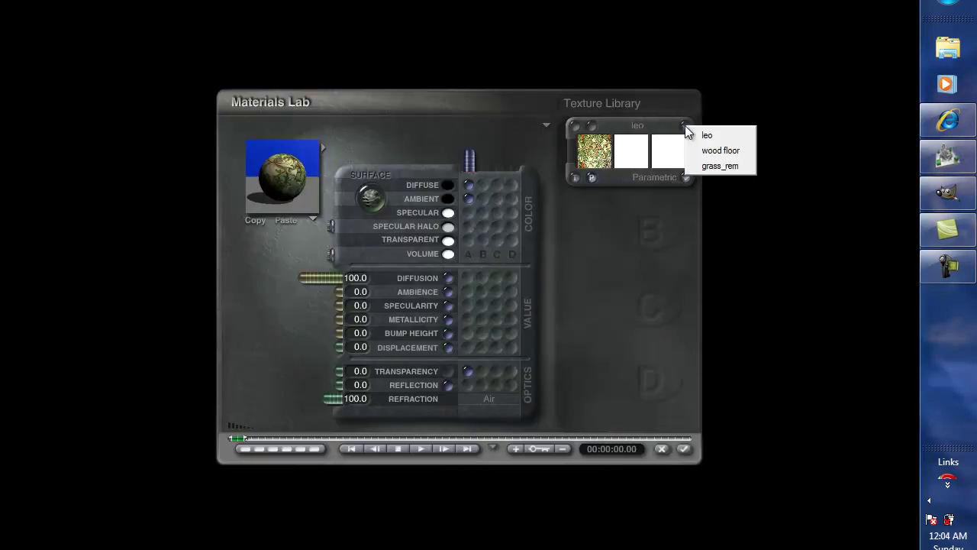
left_click(685, 176)
left_click(685, 176)
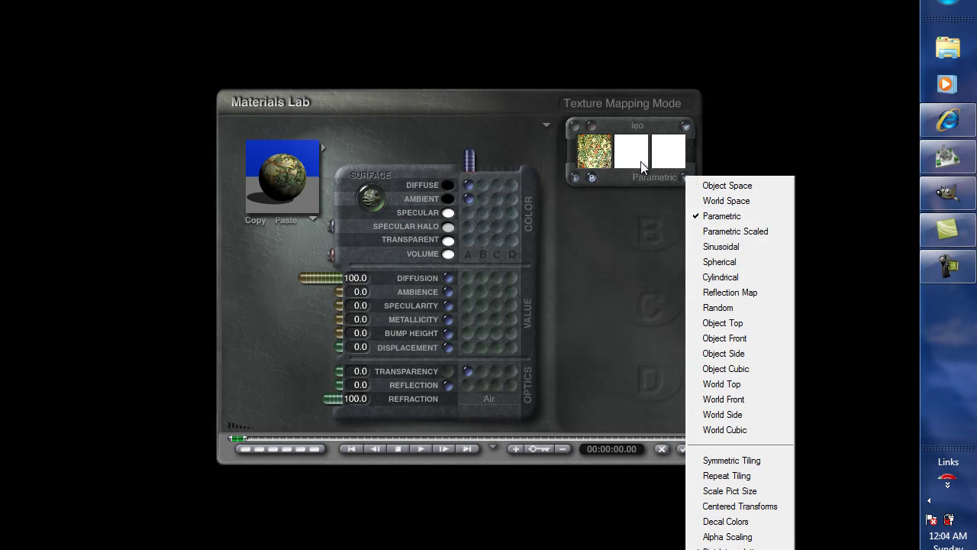
left_click(592, 128)
left_click(593, 128)
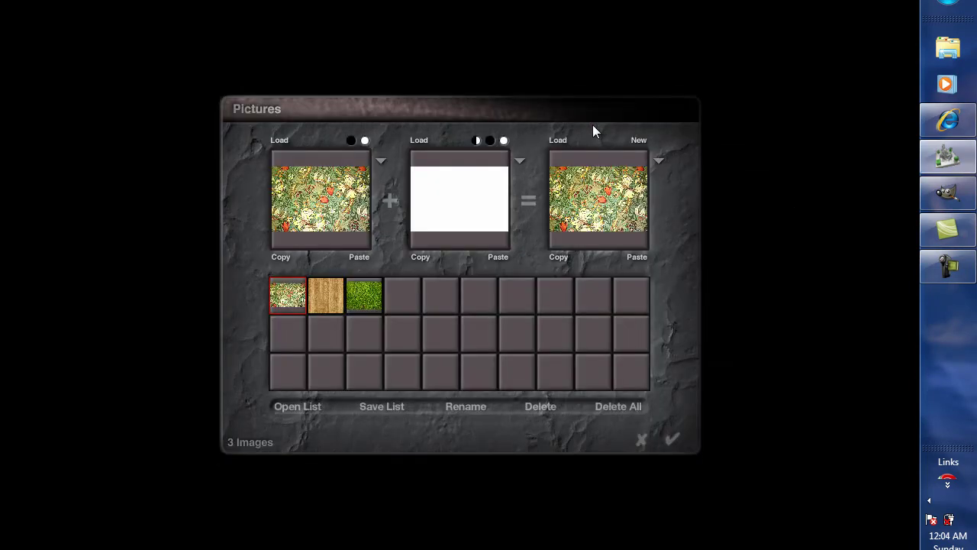
left_click(672, 439)
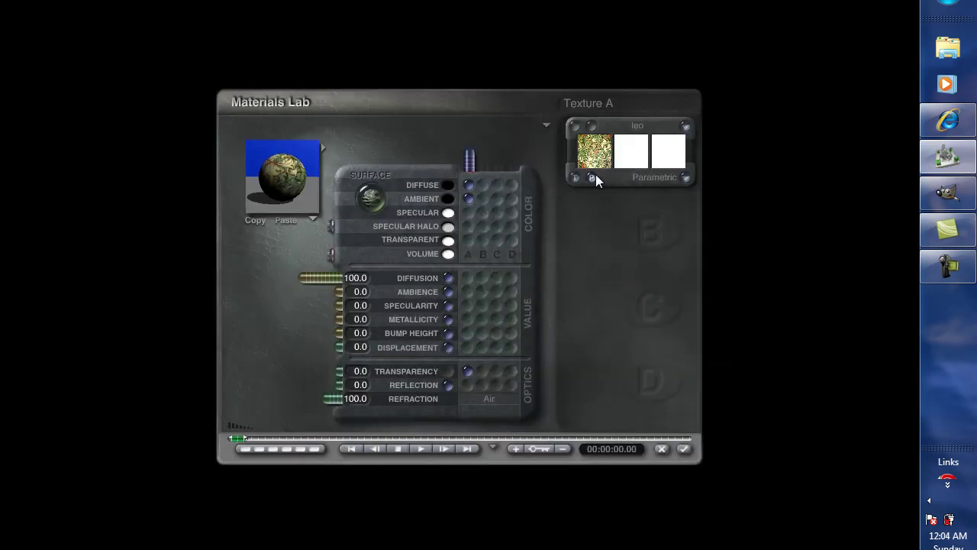
- Scale the texture to 75% on X, Y and Z and accept the material
left_click(572, 126)
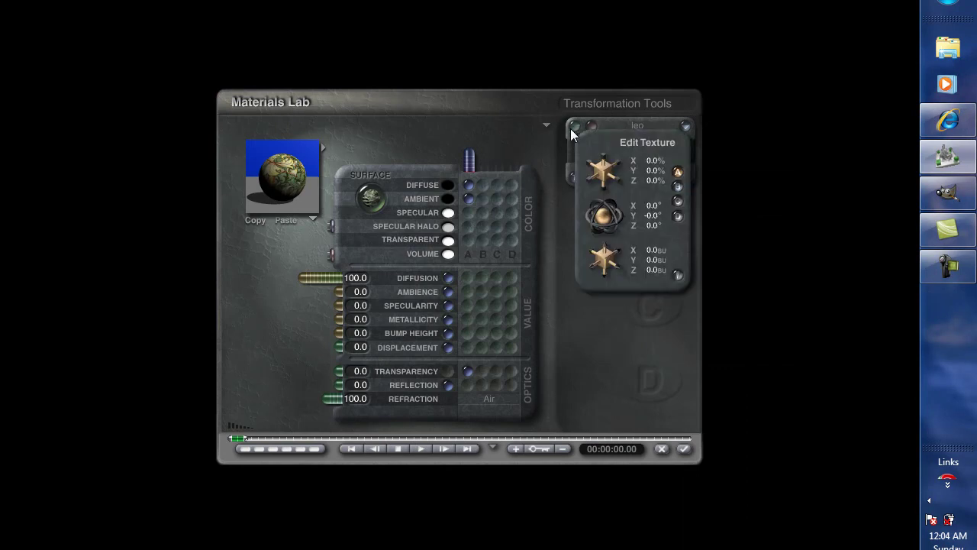
left_click(650, 163)
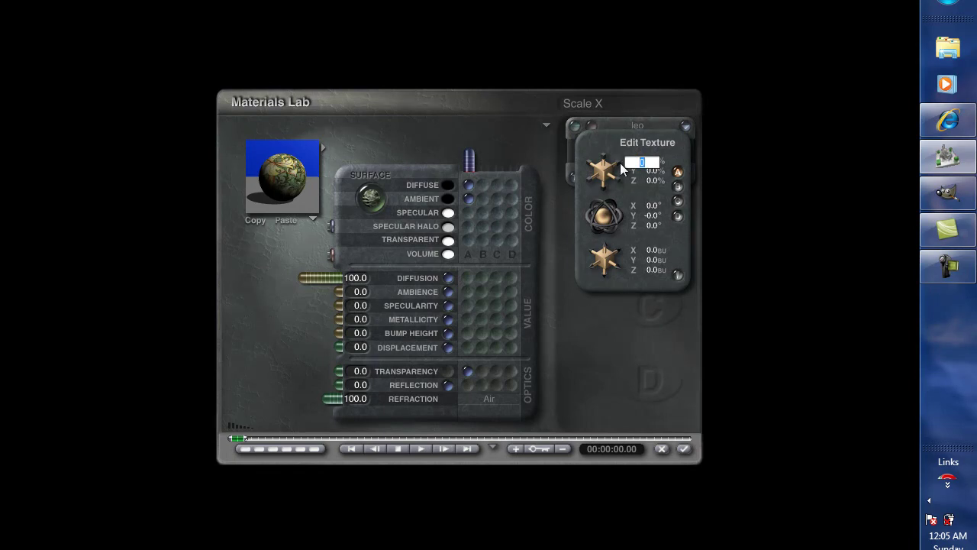
key("Return")
left_click(649, 172)
key("Return")
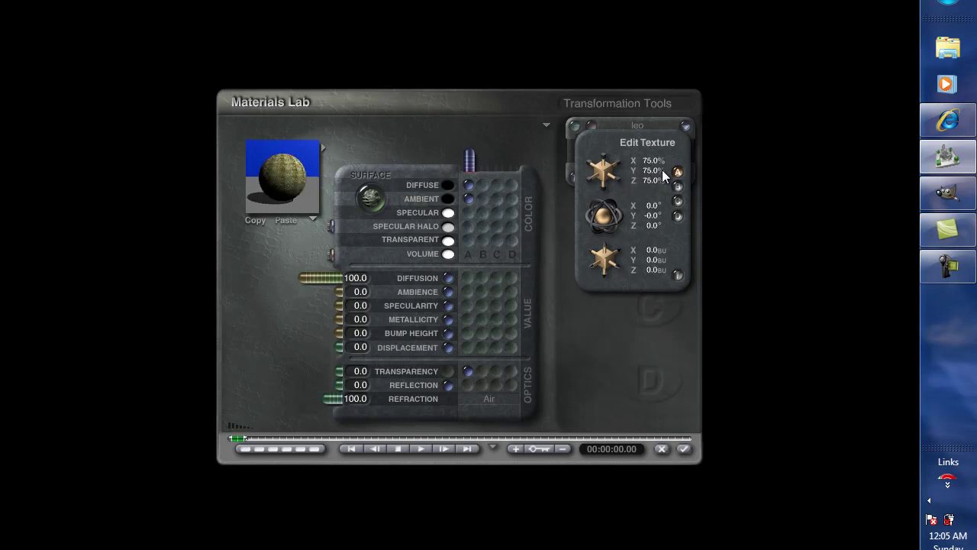
left_click(684, 449)
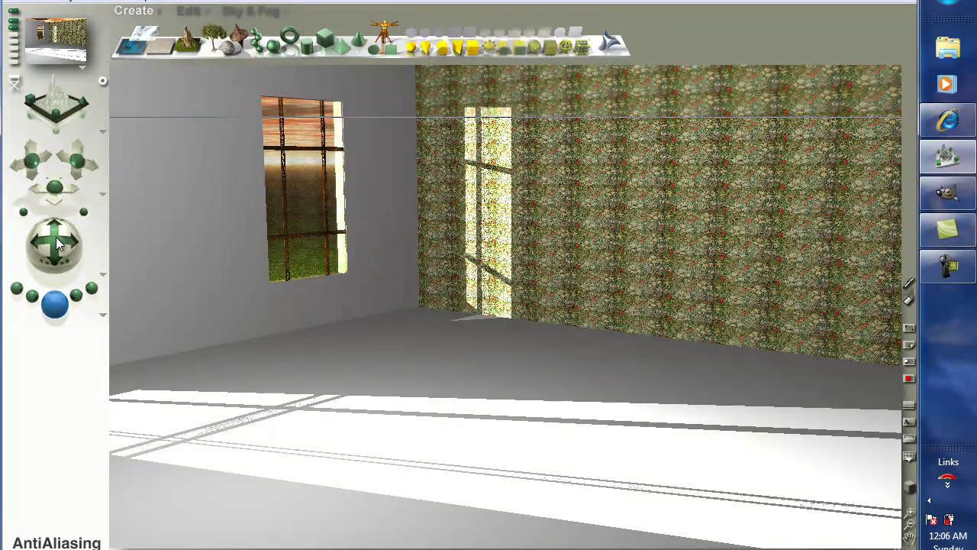
- Rotate the camera with the trackball, then switch over to GIMP
left_click_drag(57, 242, 61, 229)
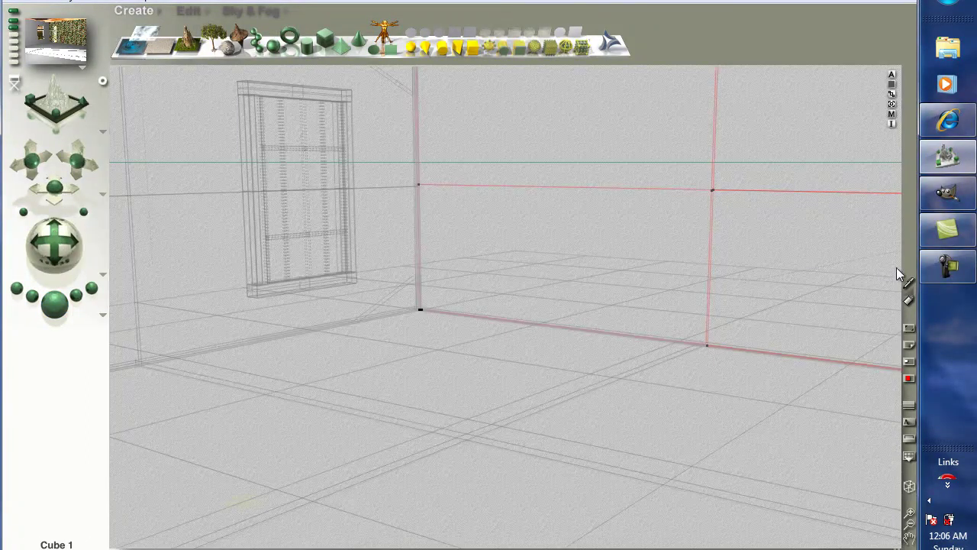
left_click(947, 196)
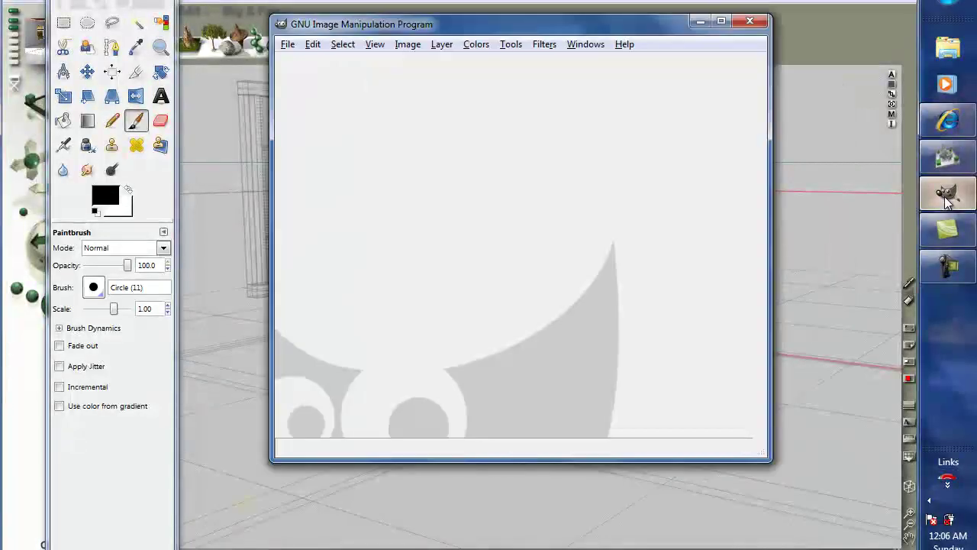
left_click(288, 45)
- Open wallpaper_turn.jpg (400×266) from the textures folder in GIMP
left_click(312, 93)
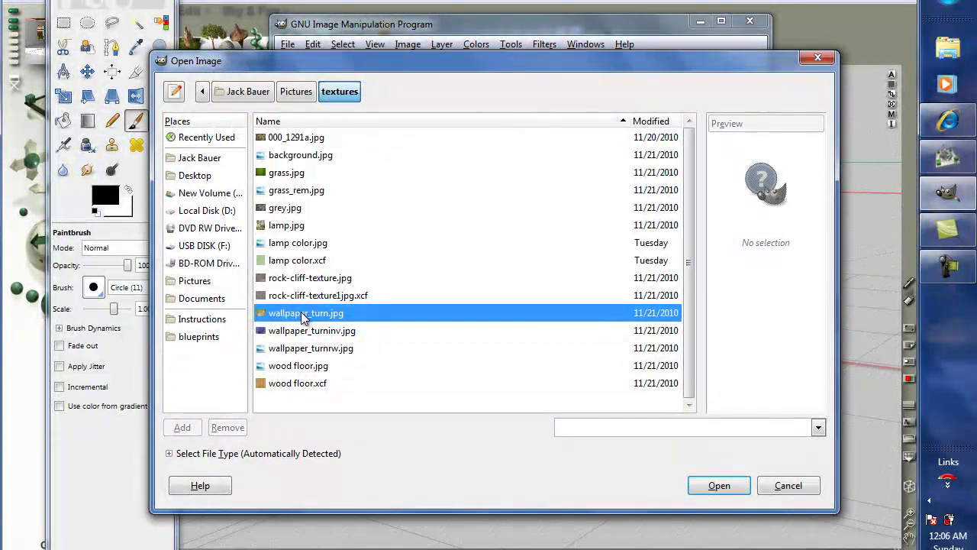
double_click(306, 314)
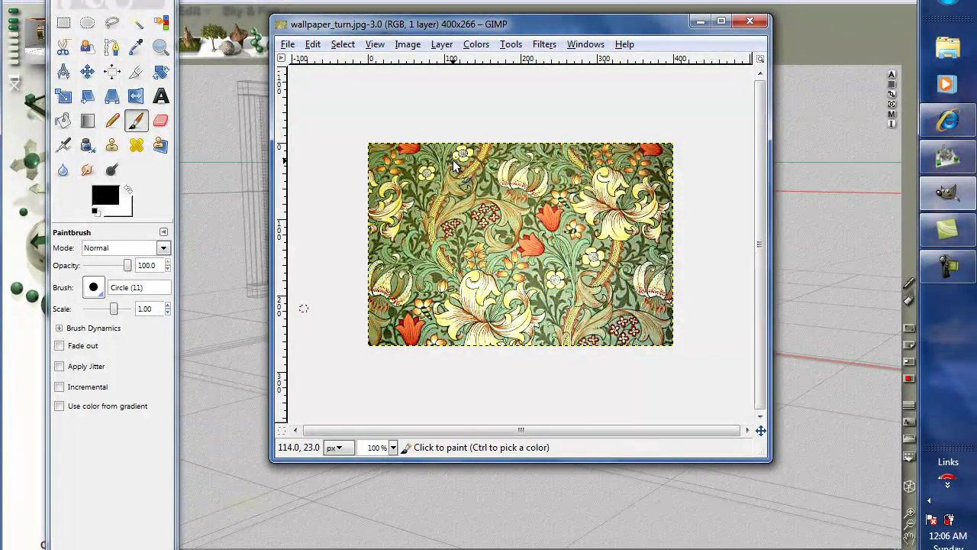
- Outline the wallpaper image with a Free Select polygon from its top-left corner
left_click(112, 22)
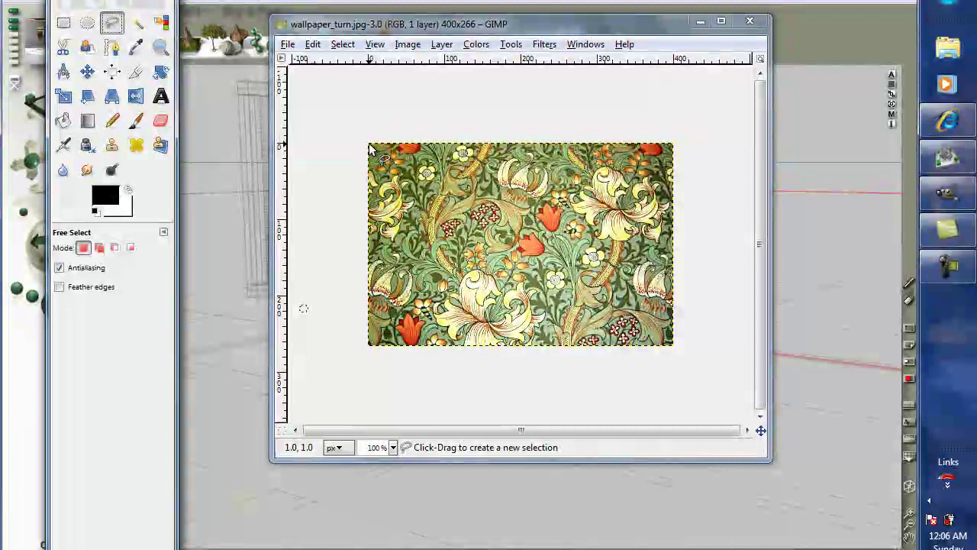
left_click(370, 144)
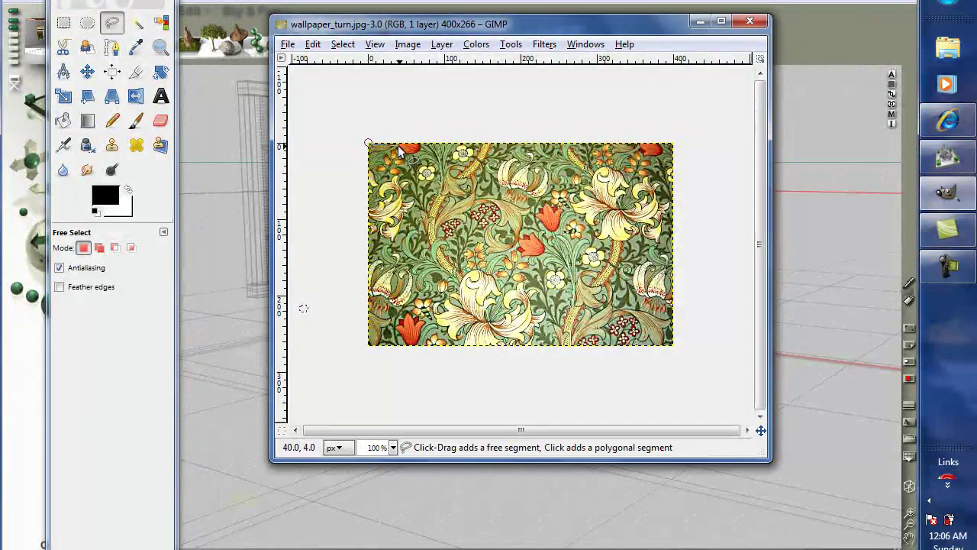
left_click(521, 145)
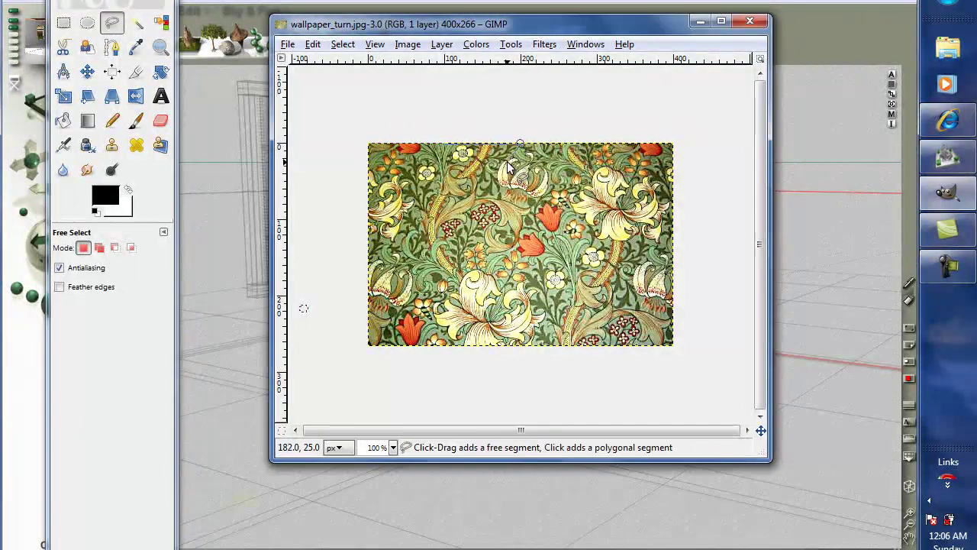
left_click(507, 165)
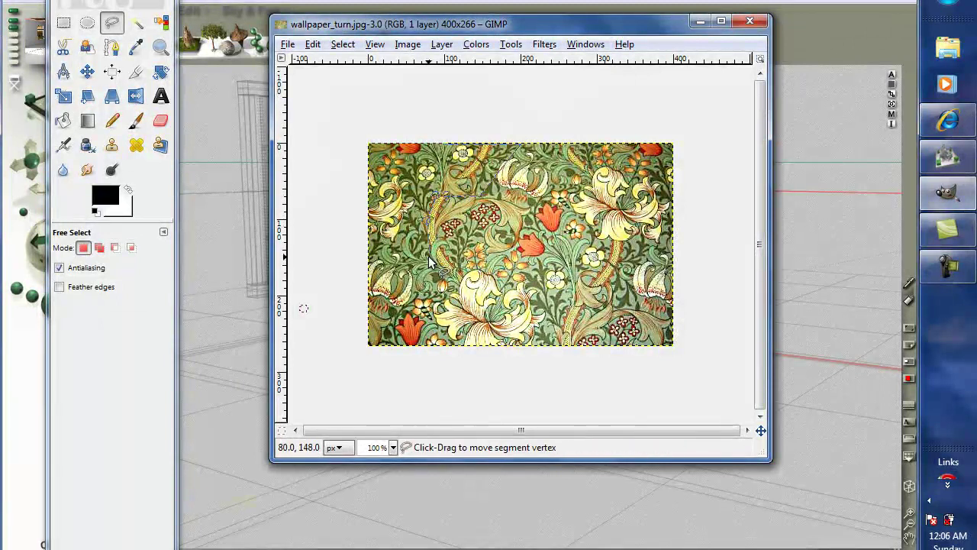
left_click(372, 267)
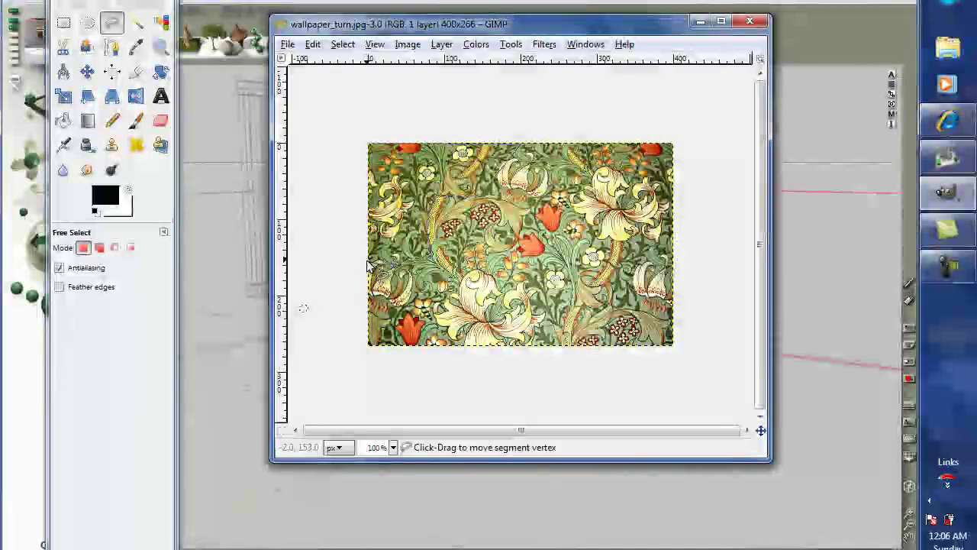
left_click(369, 146)
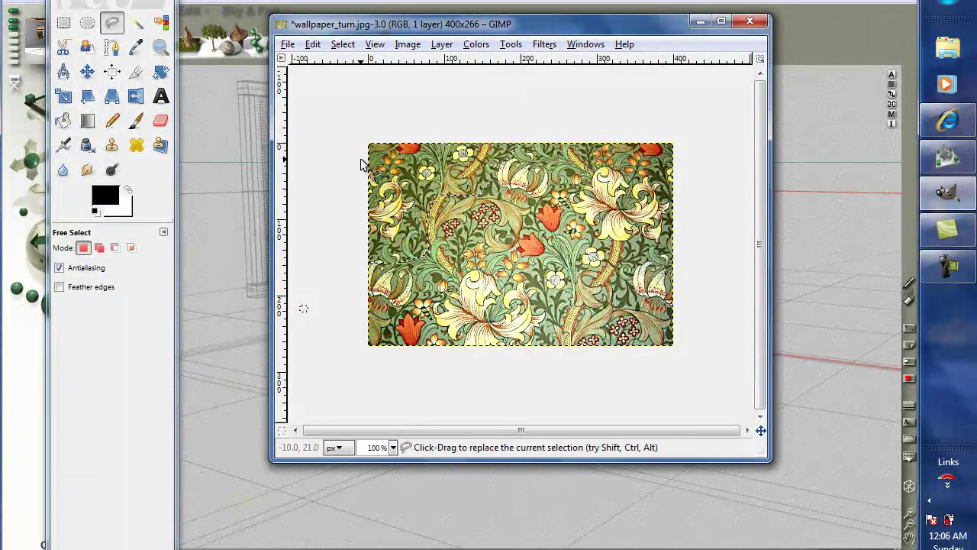
- Raise the selection's brightness to 41 with Brightness-Contrast, contrast left at 0
left_click(412, 46)
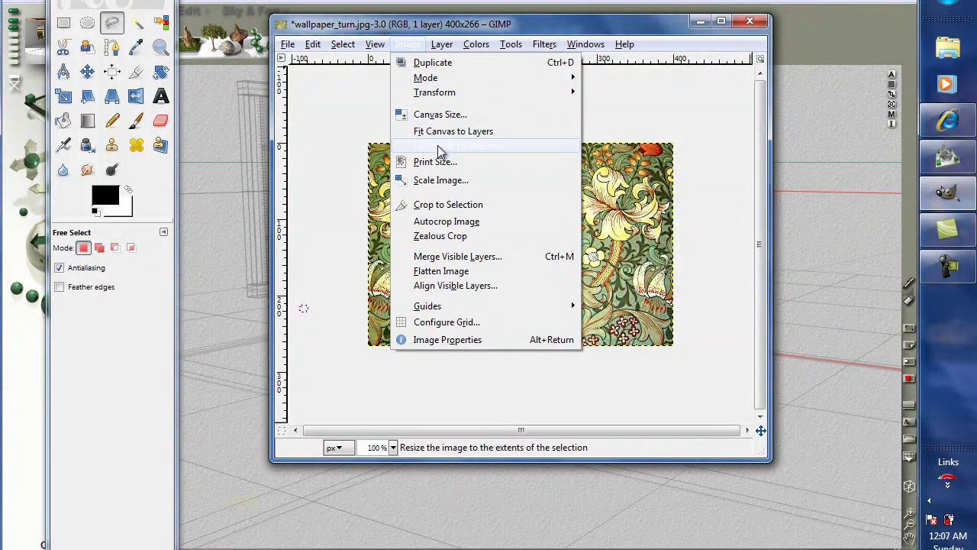
left_click(437, 180)
mouse_move(438, 47)
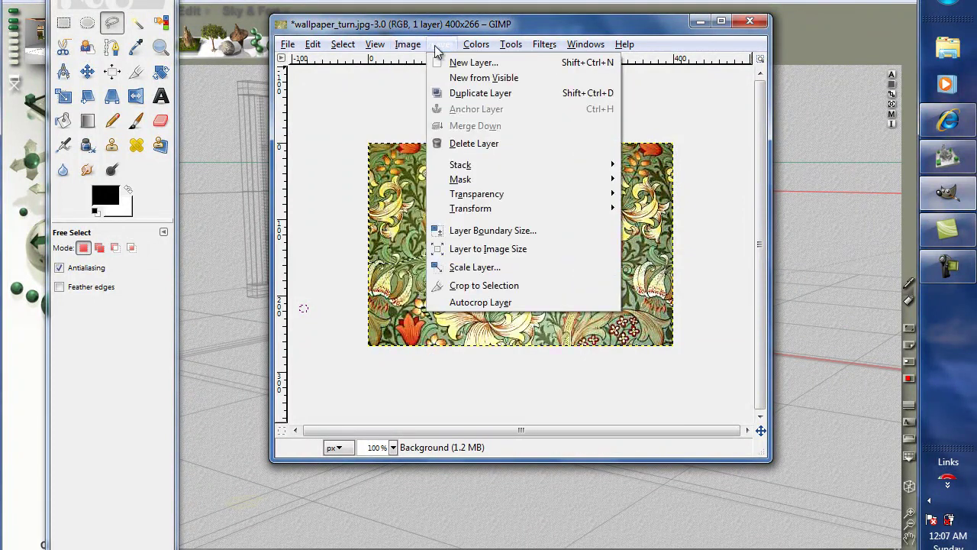
mouse_move(481, 50)
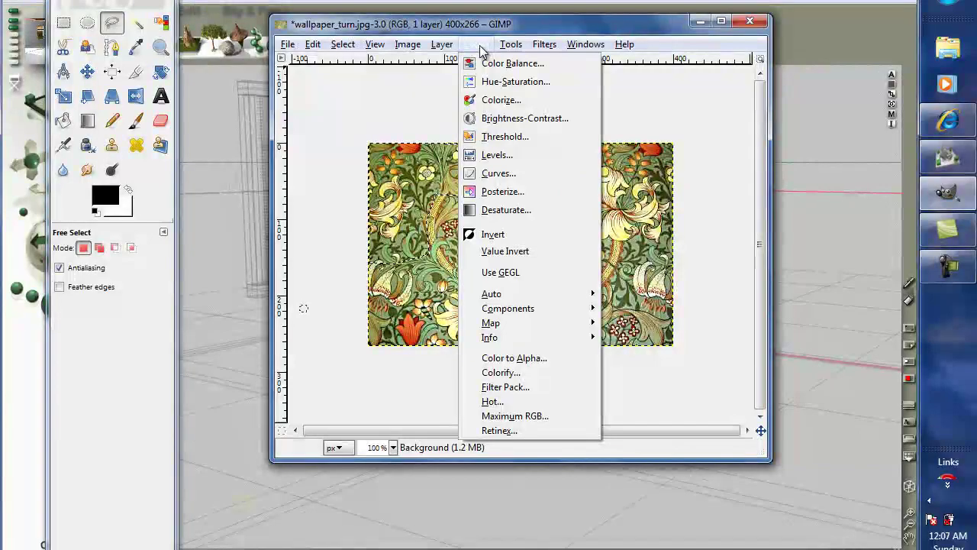
left_click(494, 119)
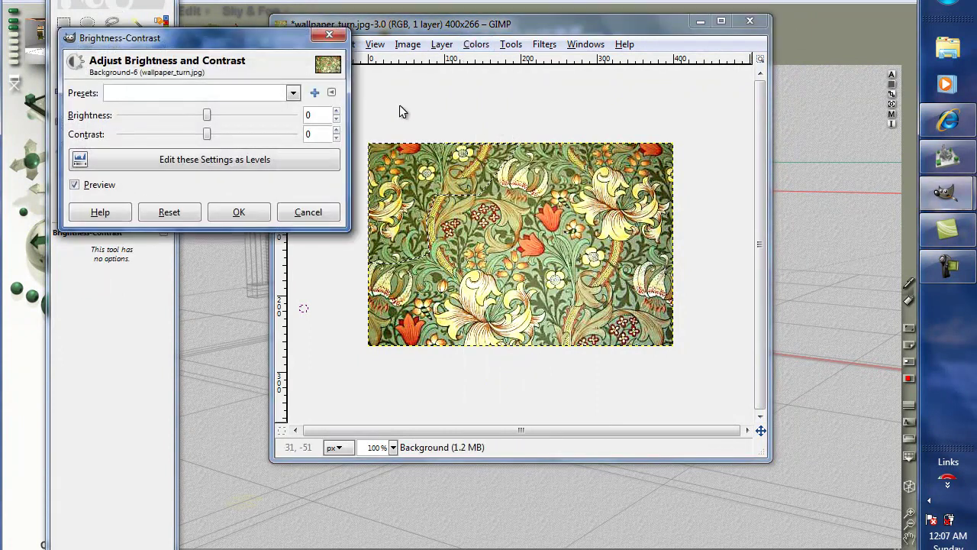
left_click_drag(207, 117, 237, 120)
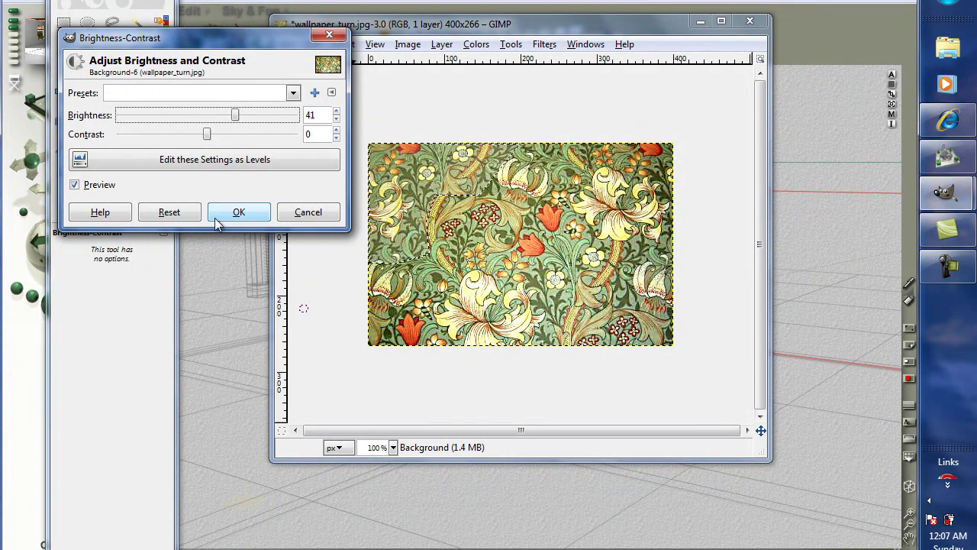
left_click(238, 212)
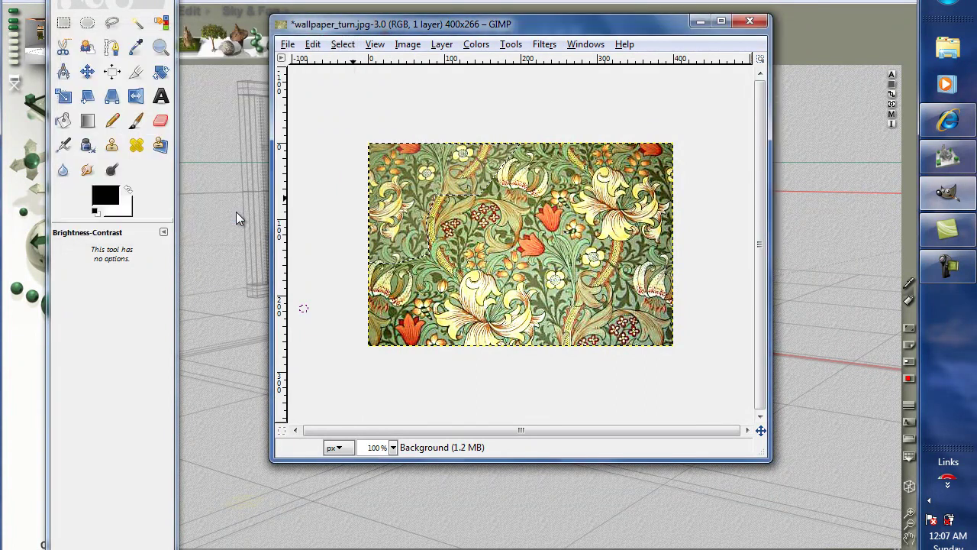
- Outline a new freehand selection along the image's right side
left_click(112, 25)
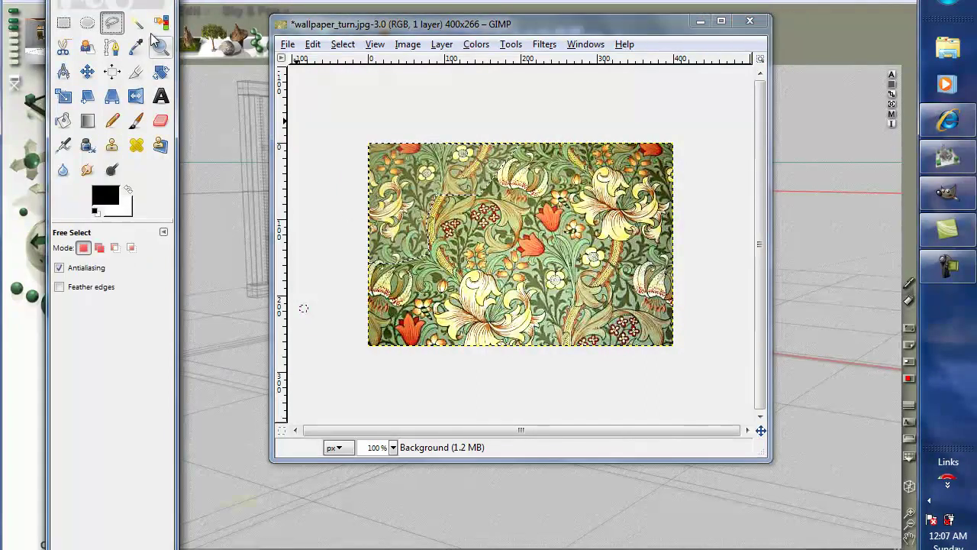
left_click(572, 147)
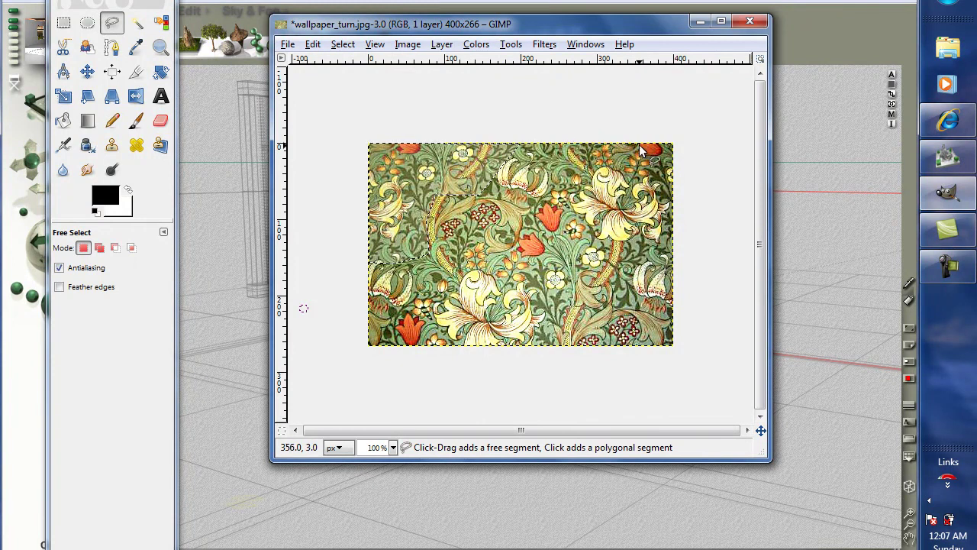
left_click(348, 48)
left_click(361, 82)
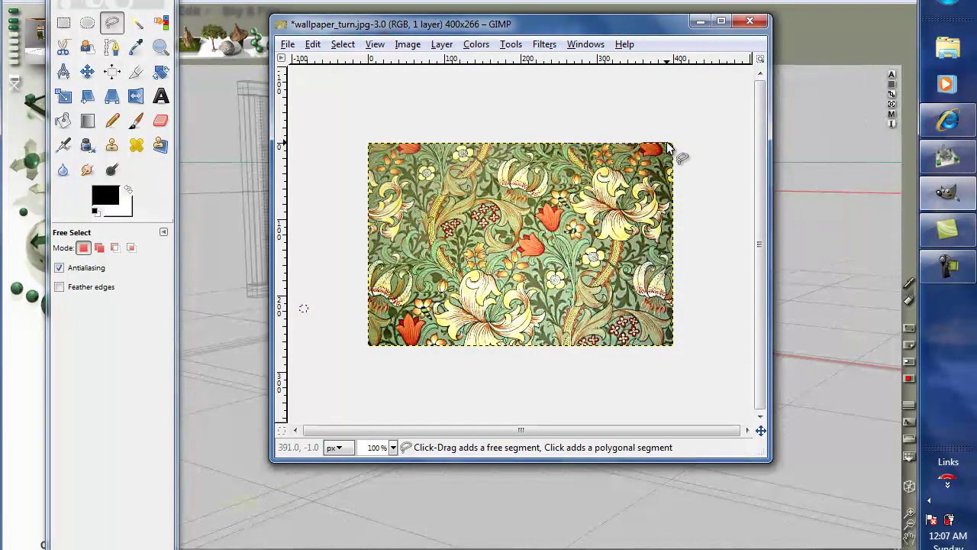
left_click_drag(671, 141, 673, 238)
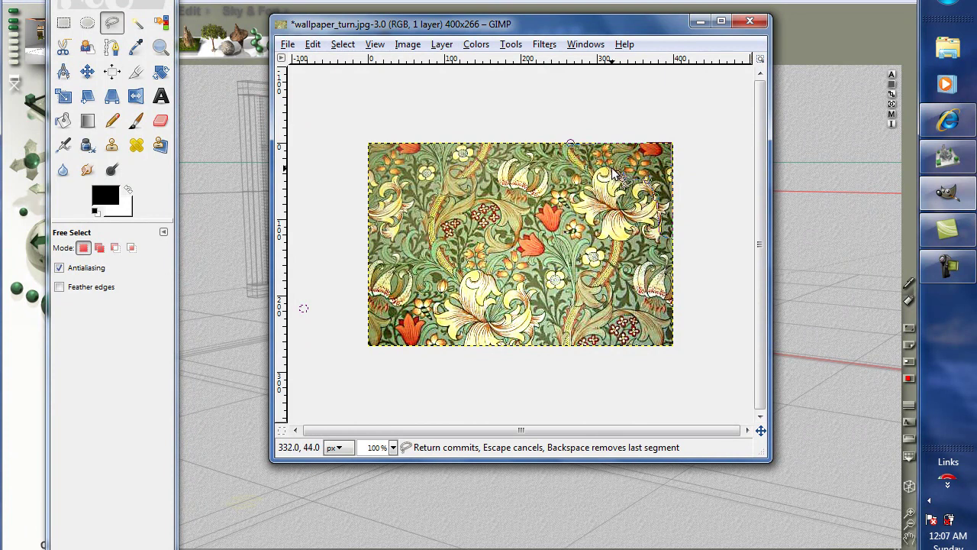
left_click(571, 151)
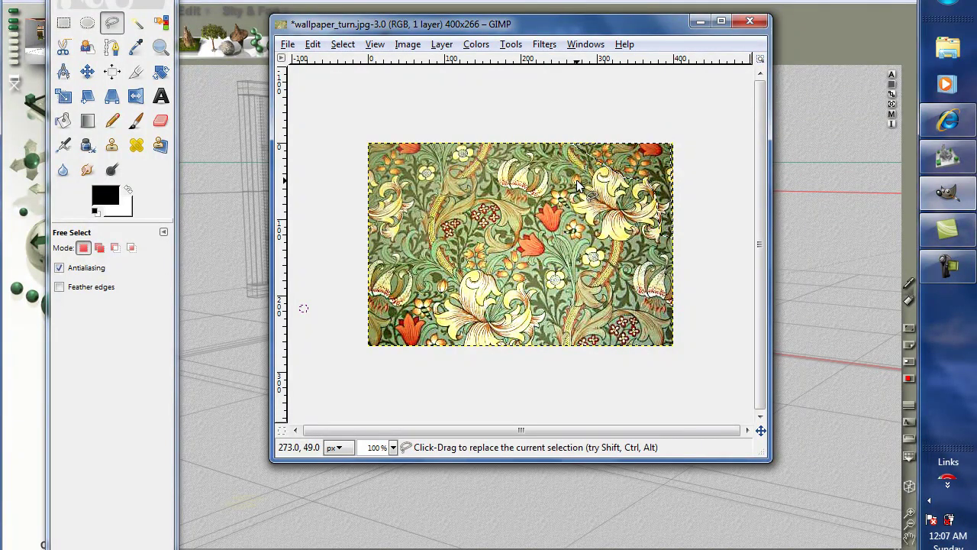
- Preview raising the selected area's brightness to about 32 in Brightness-Contrast
left_click(467, 46)
left_click(482, 116)
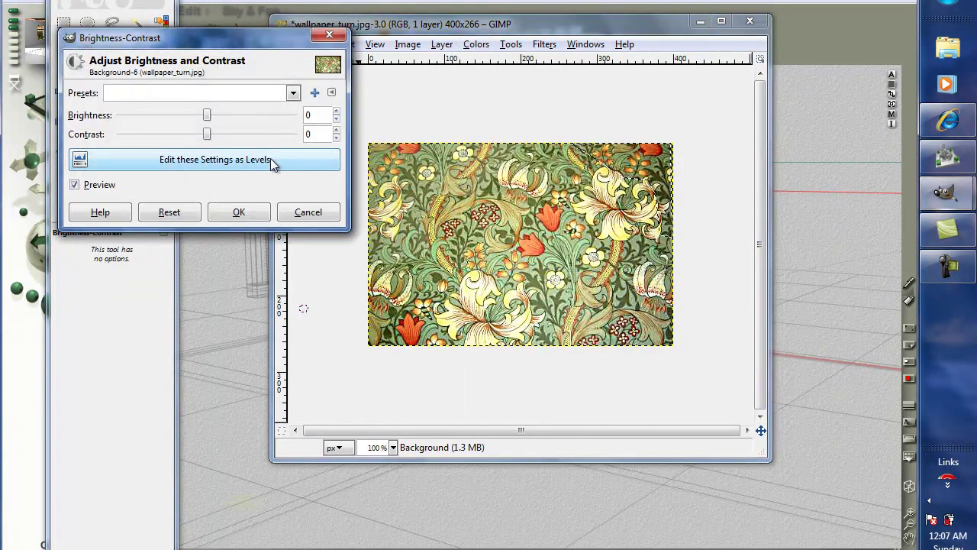
left_click_drag(206, 117, 246, 122)
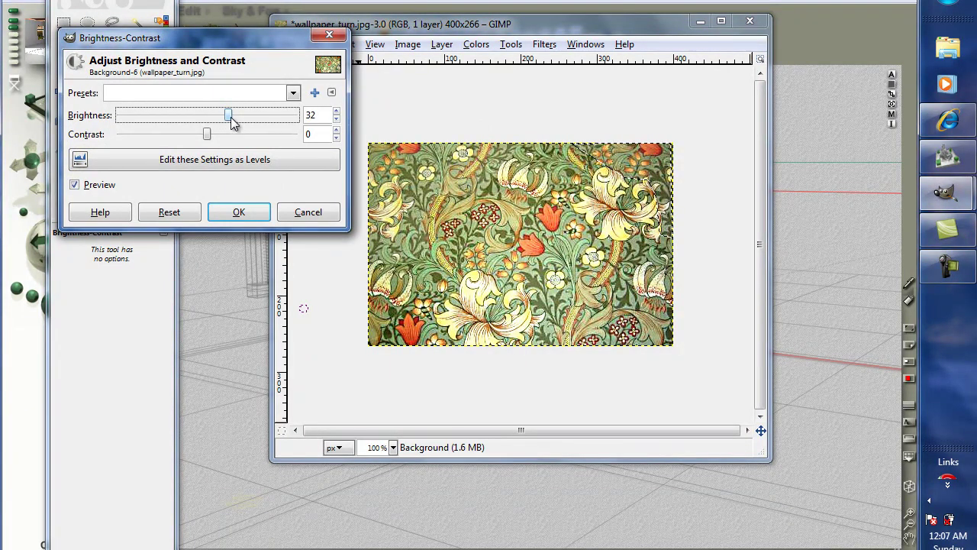
- Apply the +32 brightness, clear the selection, and freehand-select the lower-left edge area
left_click(239, 211)
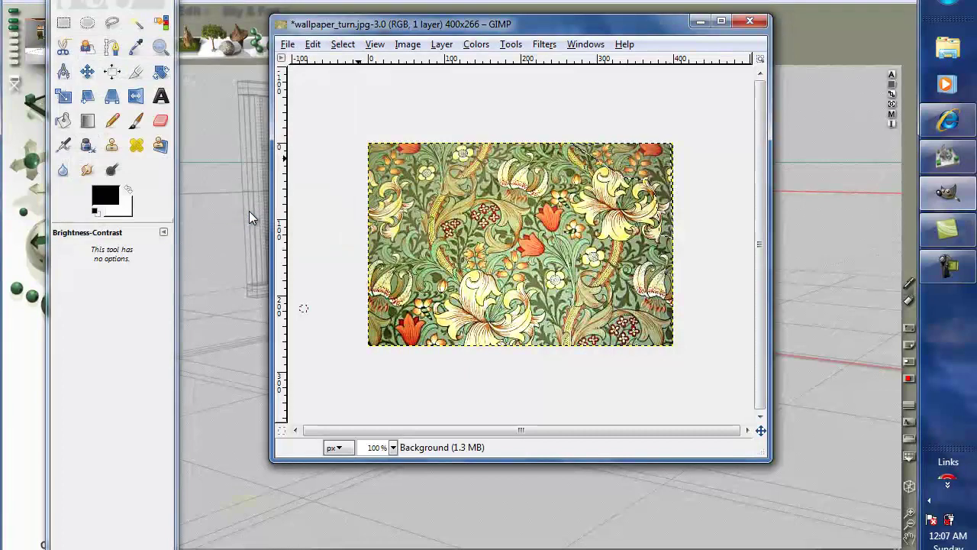
left_click(342, 44)
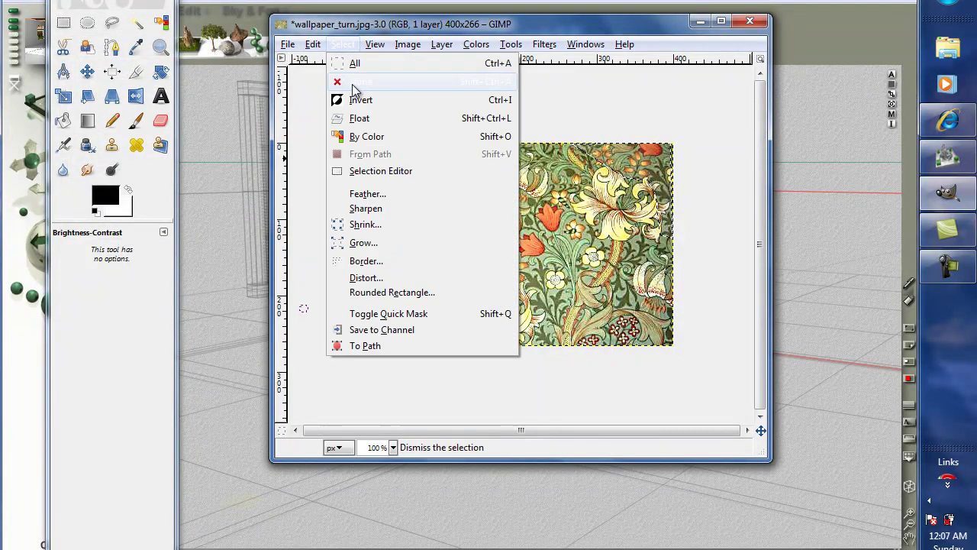
left_click(353, 82)
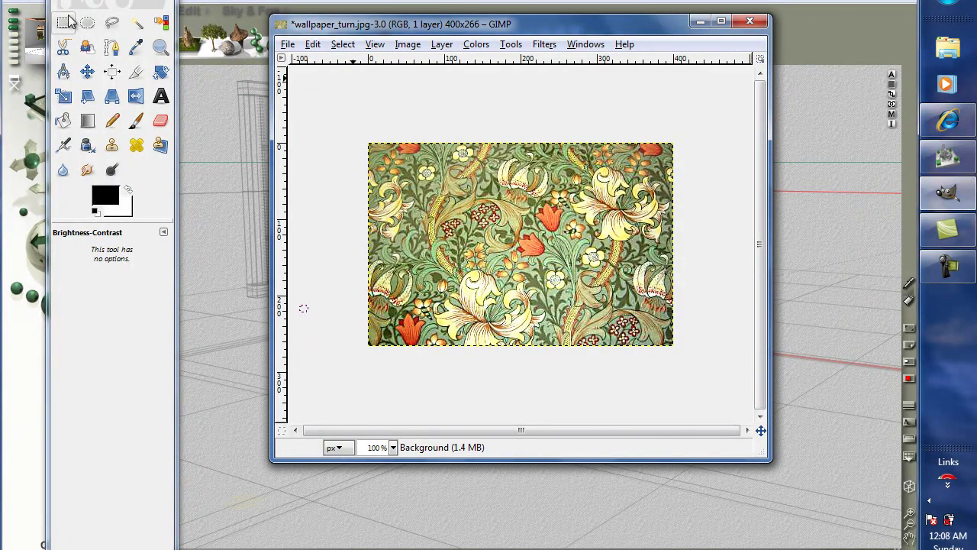
left_click(112, 23)
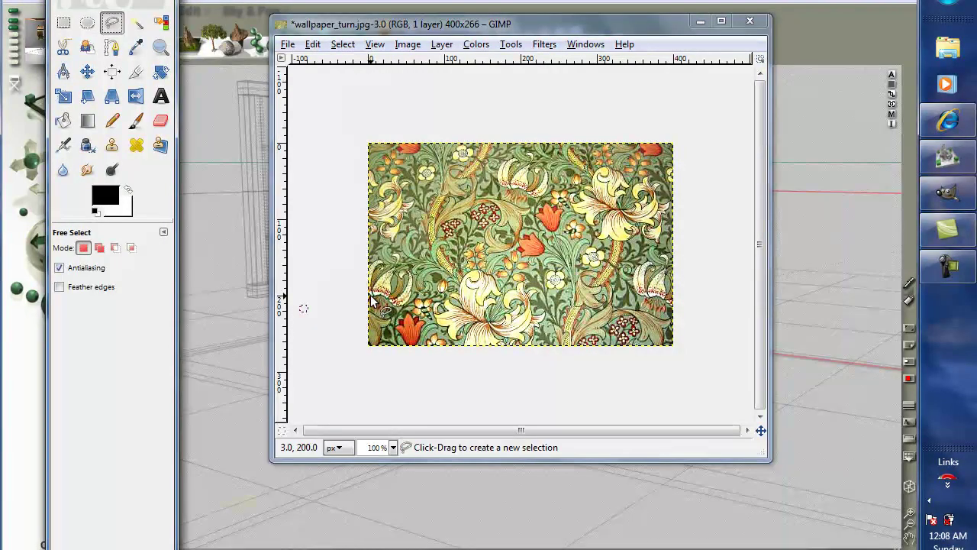
left_click(367, 296)
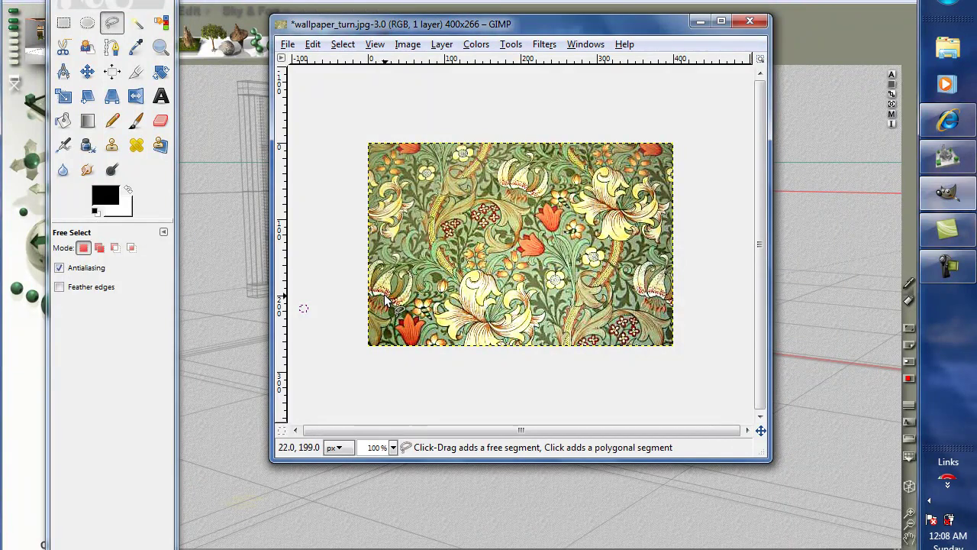
left_click(385, 298)
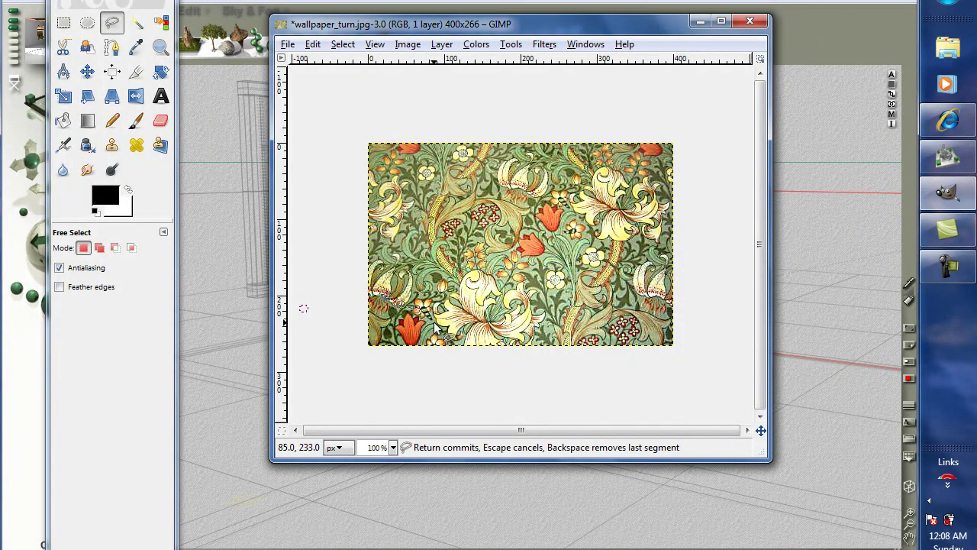
left_click(369, 343)
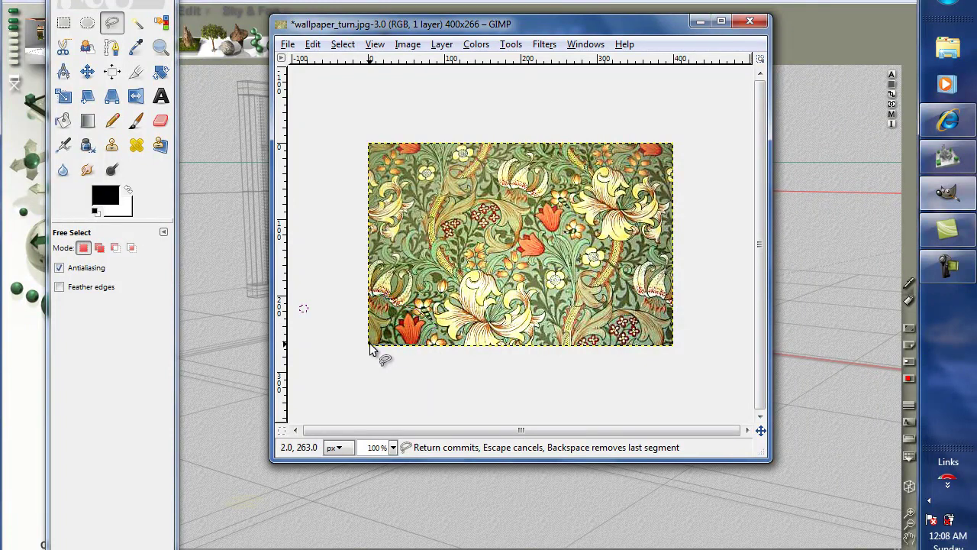
left_click(368, 299)
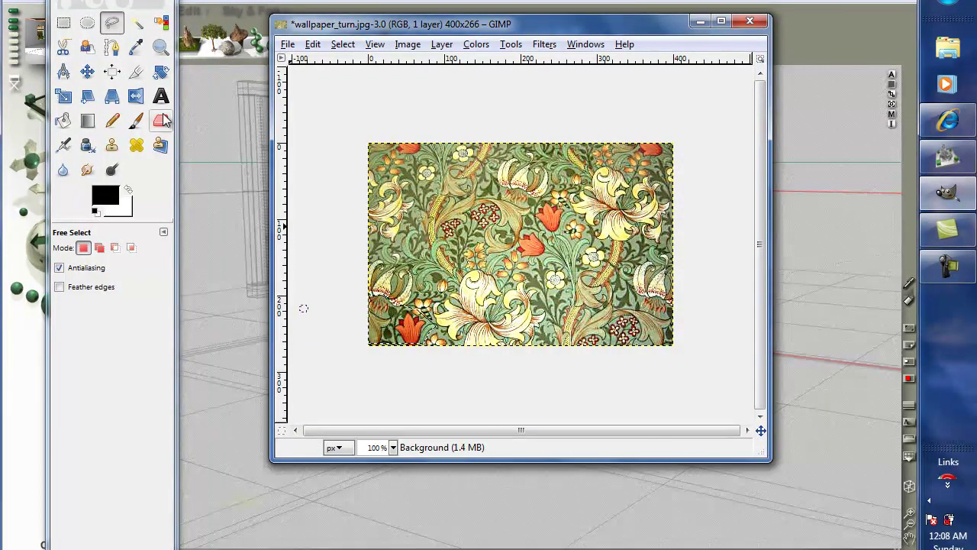
- Brighten the lower-left selection by 21 with Brightness-Contrast
left_click(482, 50)
left_click(497, 80)
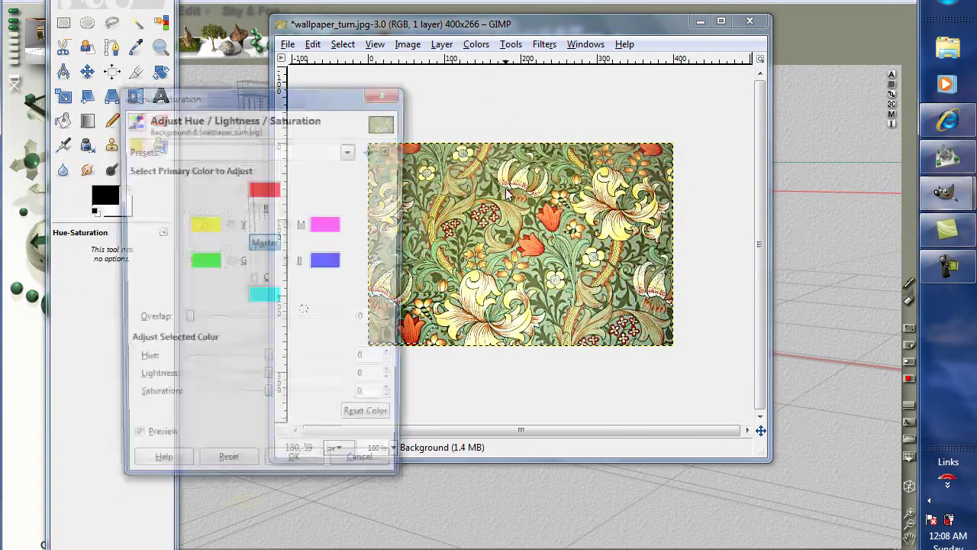
left_click(403, 96)
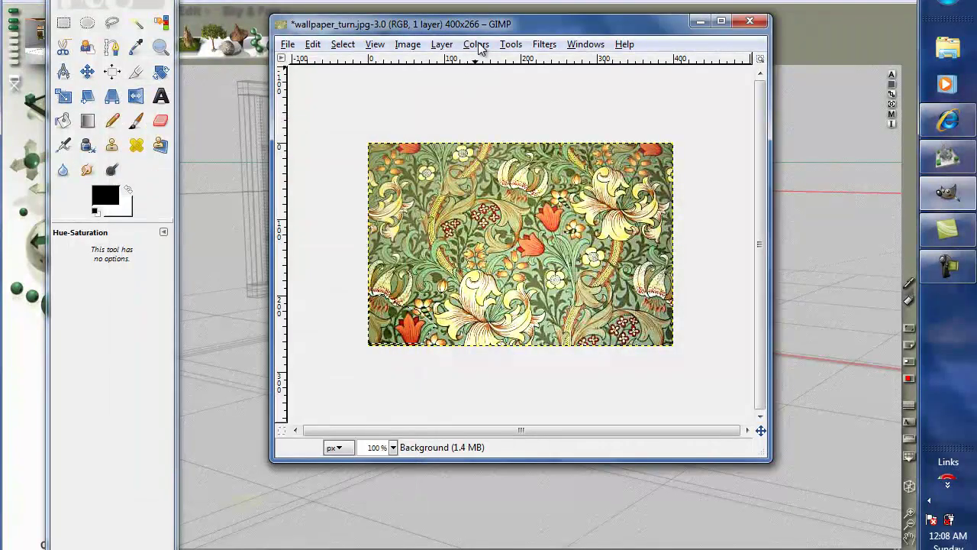
left_click(479, 47)
left_click(496, 120)
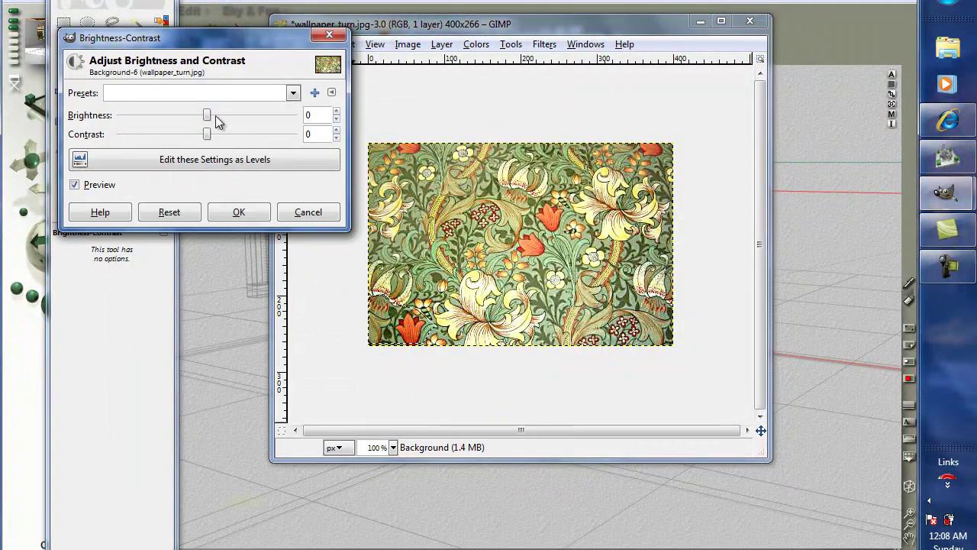
left_click_drag(207, 116, 224, 124)
left_click(250, 210)
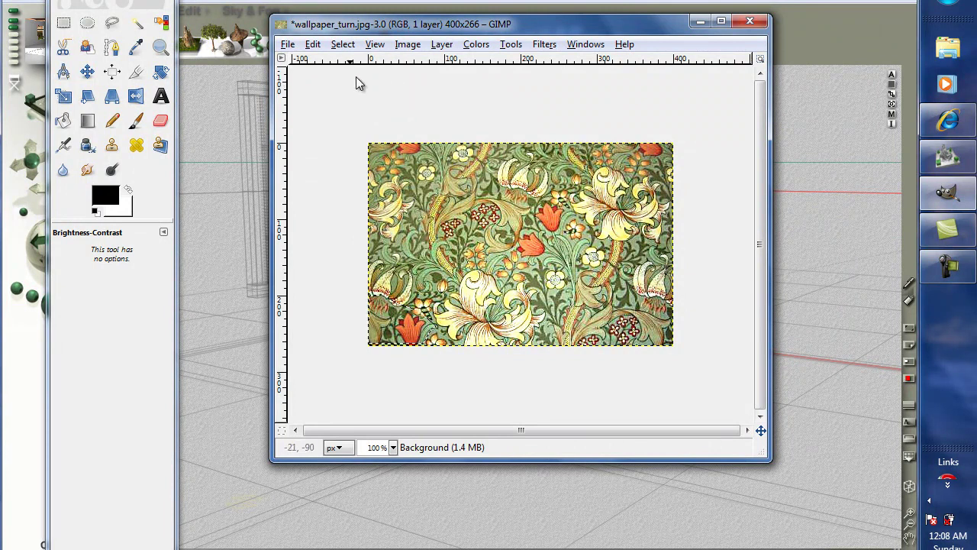
- Clear the selection and save the image as JPEG wallpaper_turn2.jpg at quality 92
left_click(336, 49)
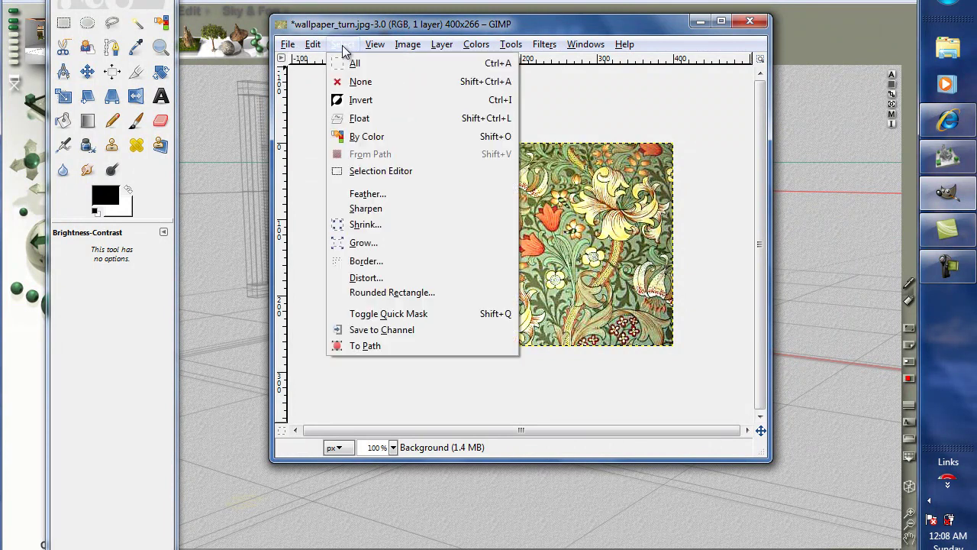
left_click(359, 82)
left_click(288, 44)
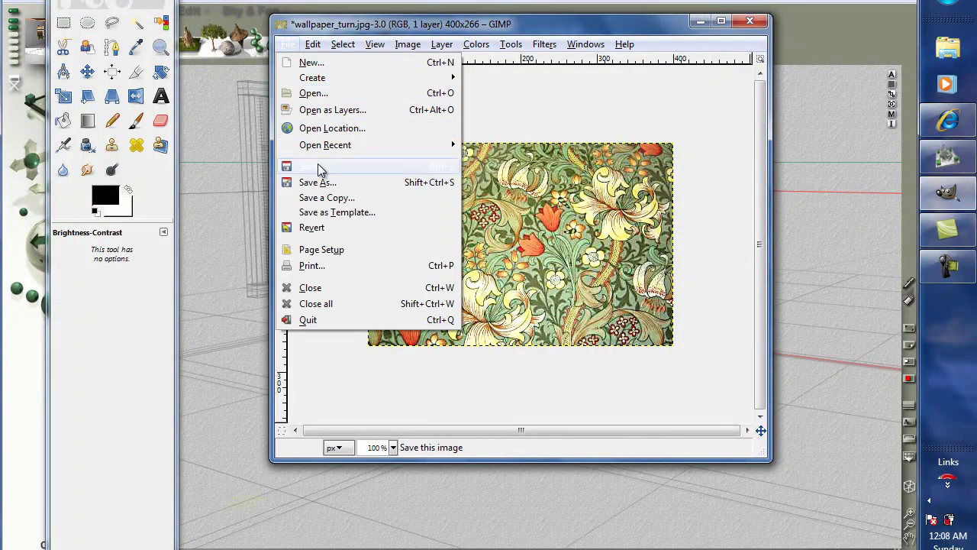
left_click(317, 184)
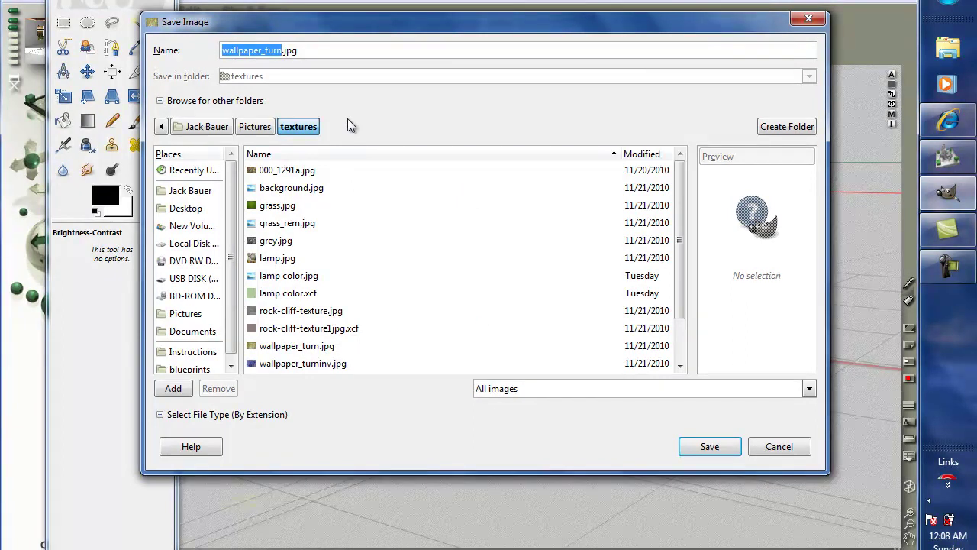
left_click(283, 50)
type("2")
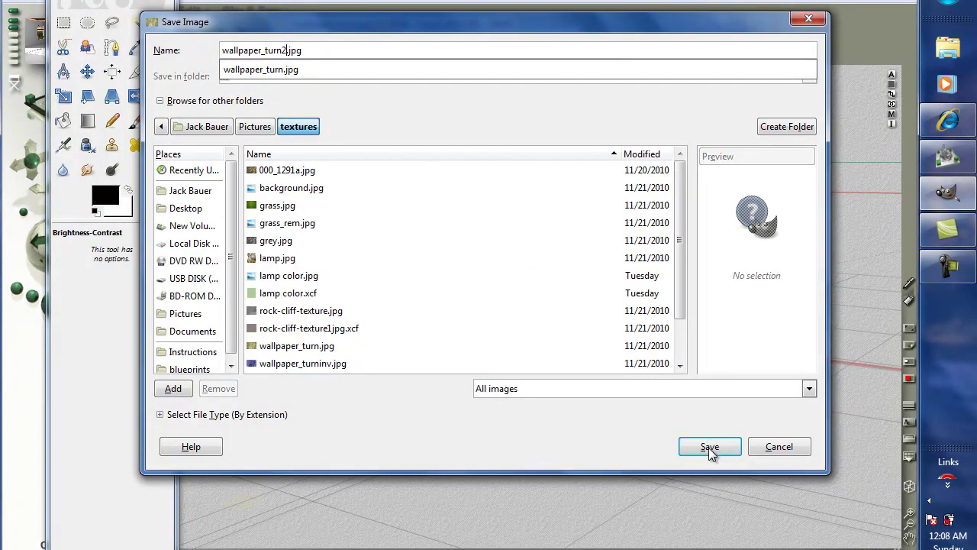
left_click(674, 397)
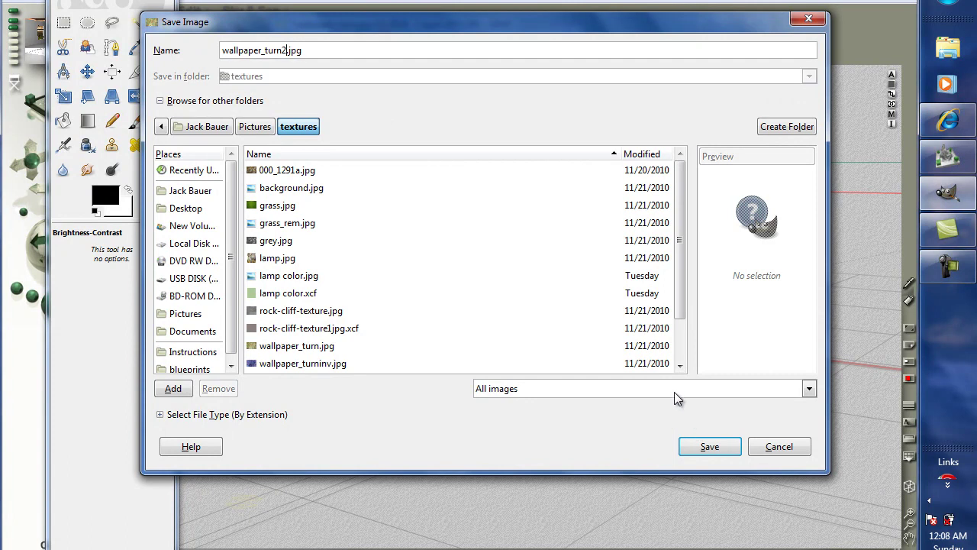
left_click(588, 388)
left_click(525, 279)
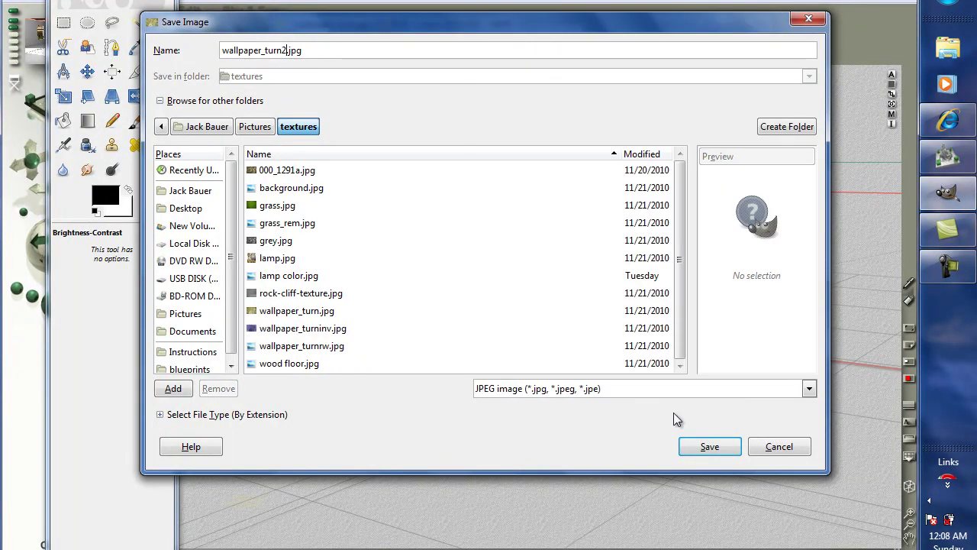
left_click(721, 447)
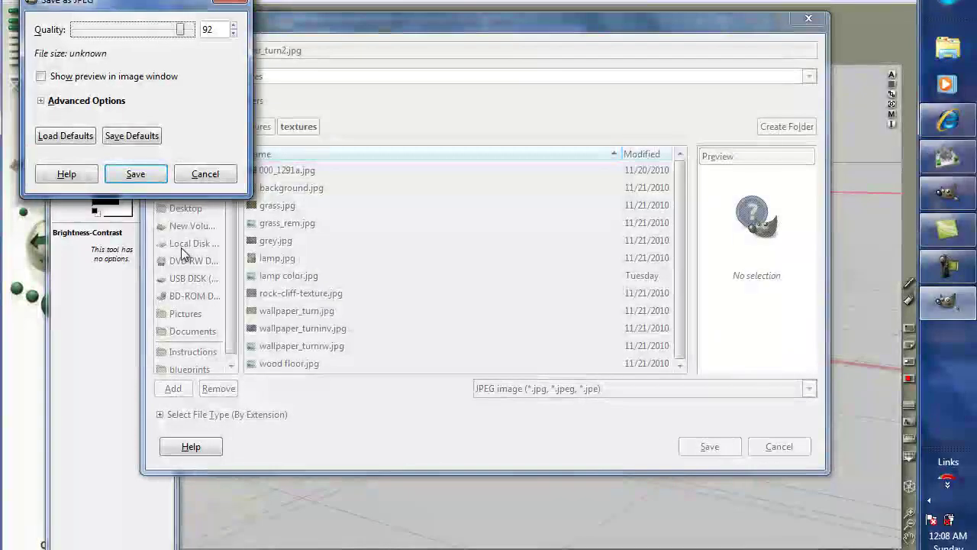
left_click(137, 174)
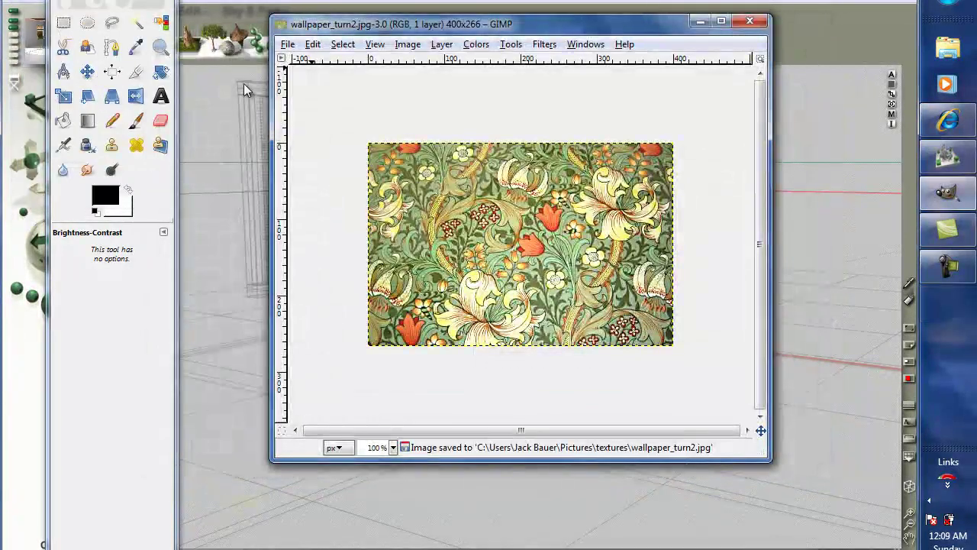
- Back in Bryce, replace the first picture slot's old image with wallpaper_turn2.jpg
left_click(701, 21)
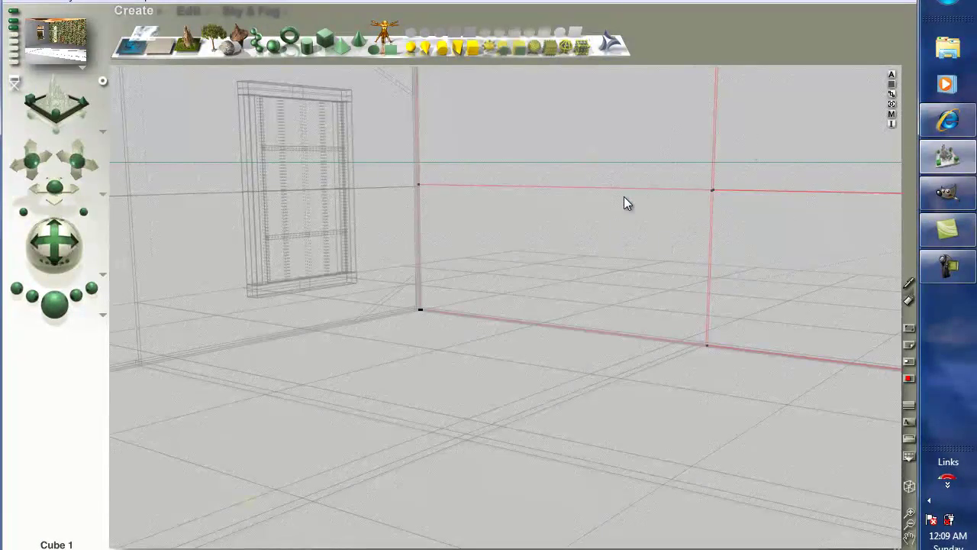
left_click(387, 31)
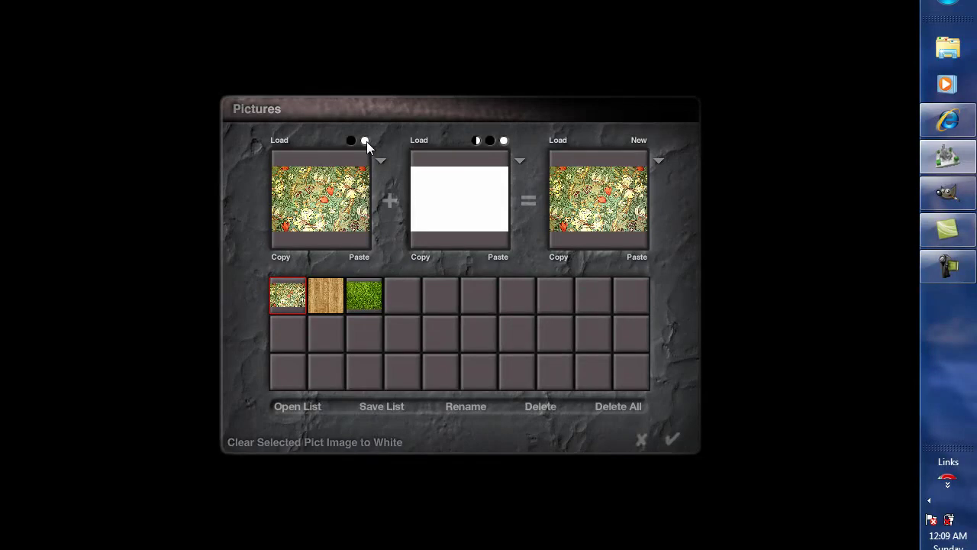
left_click(366, 142)
left_click(516, 287)
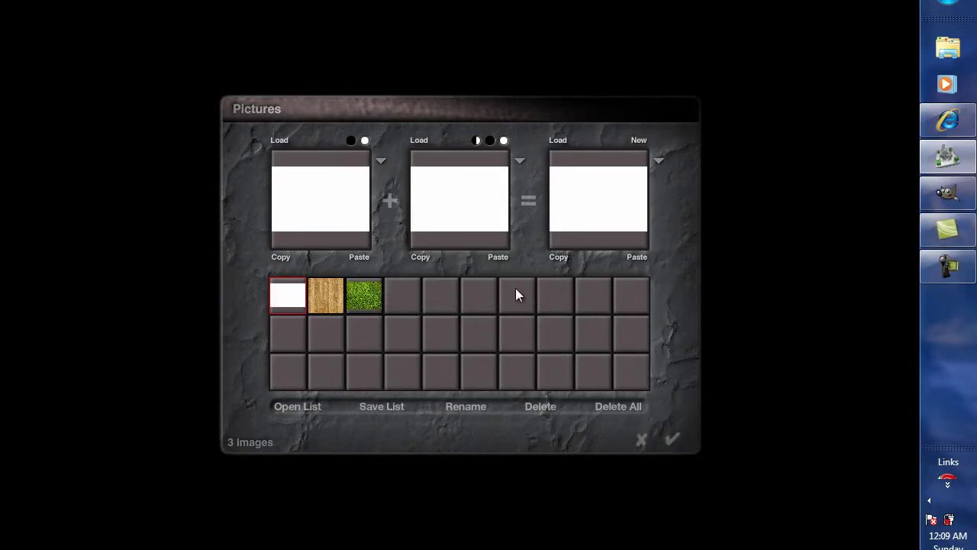
left_click(284, 141)
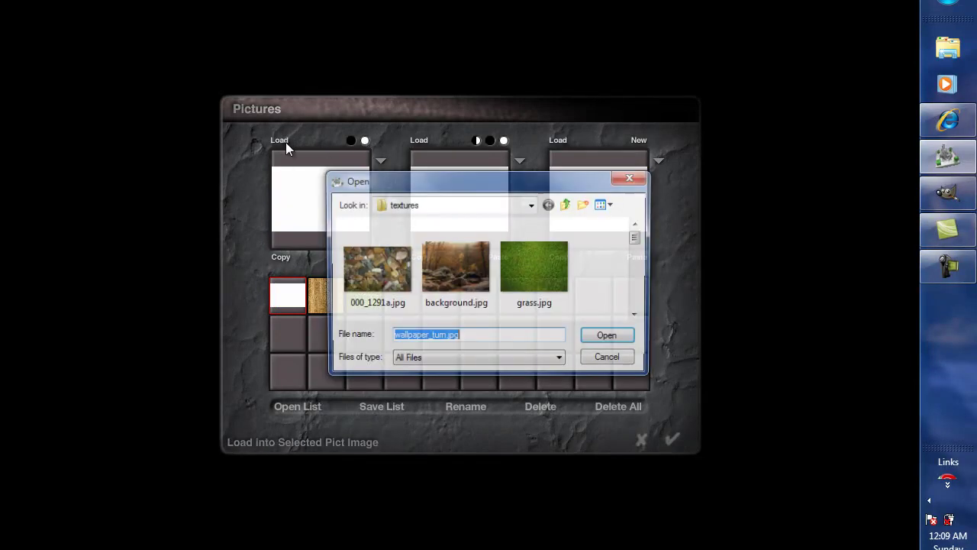
left_click_drag(639, 237, 639, 285)
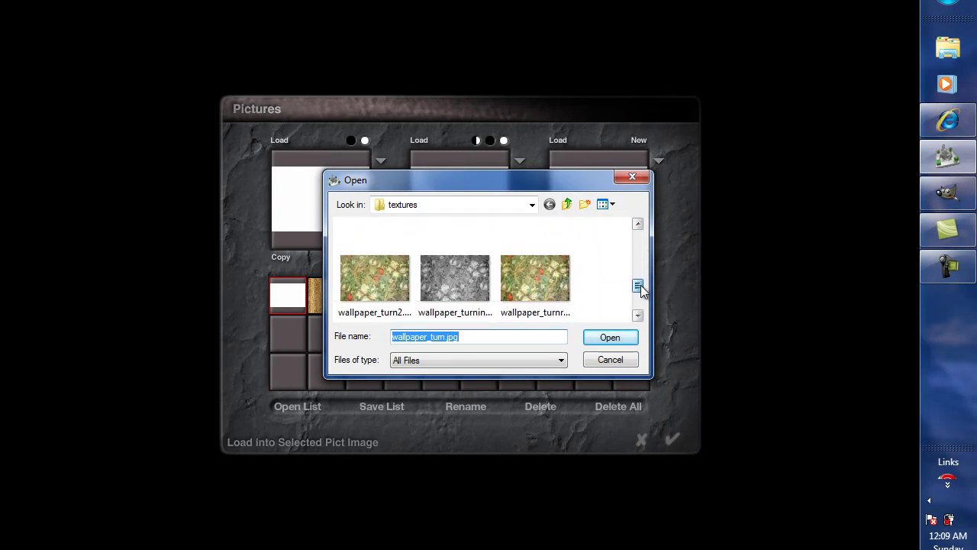
double_click(382, 286)
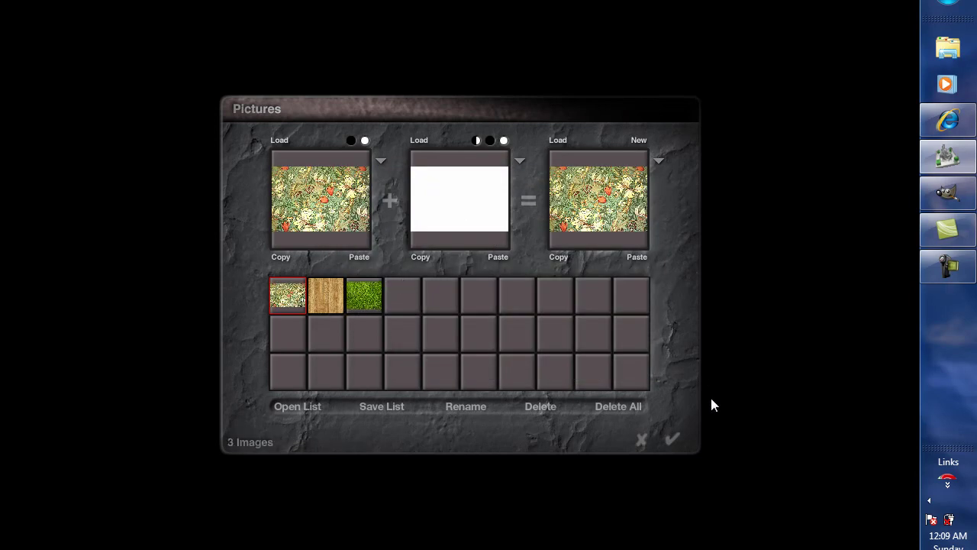
left_click(673, 440)
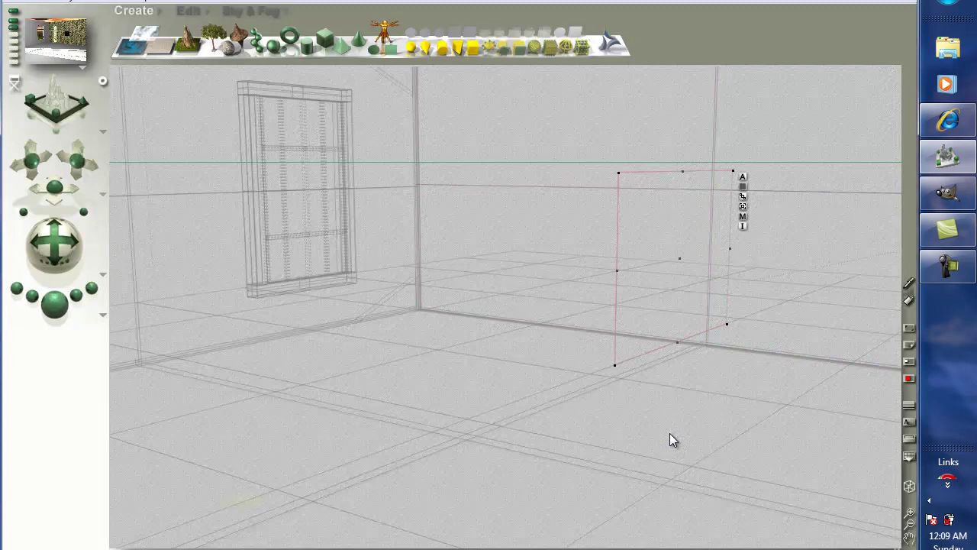
- Copy the 2D face's wallpaper material and paste it onto the right-hand wall, Cube 1
left_click(737, 224)
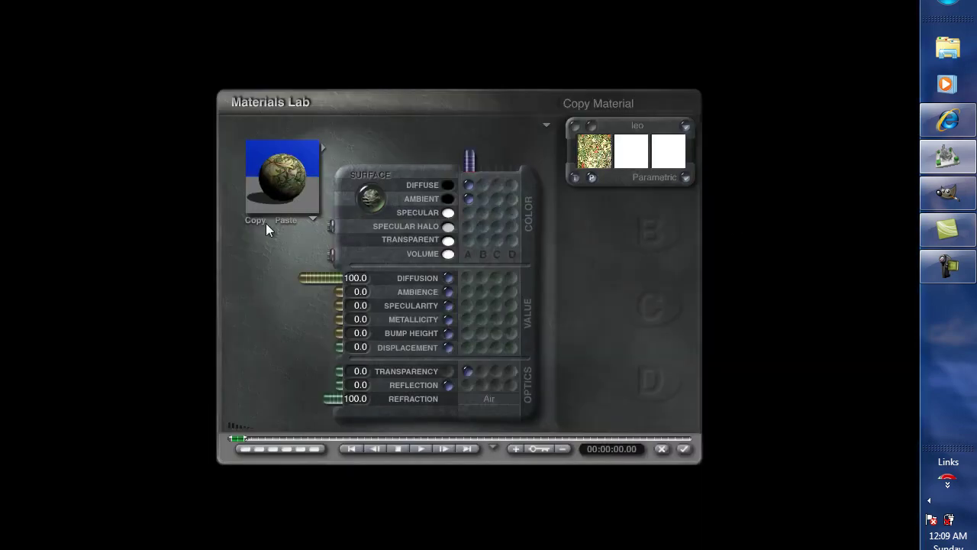
left_click(685, 449)
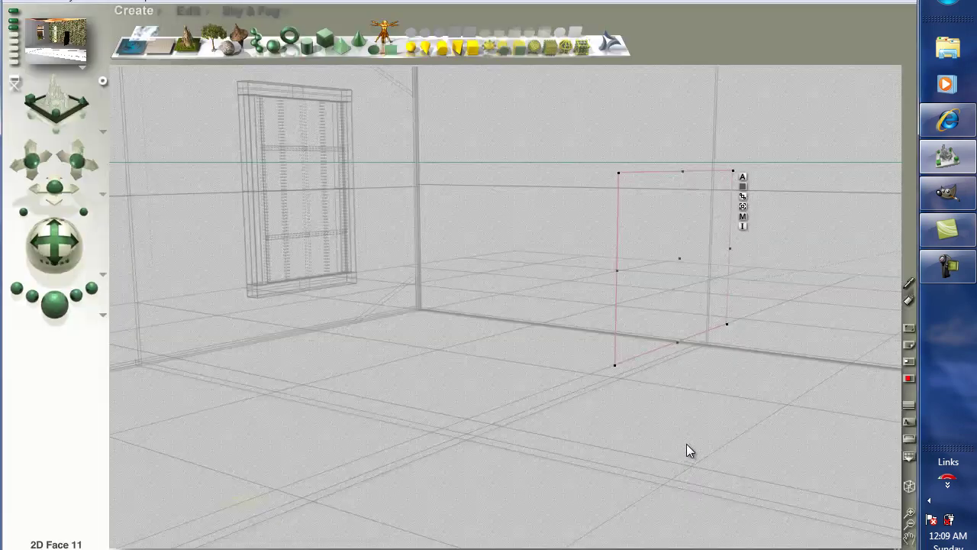
left_click(578, 219)
left_click(892, 121)
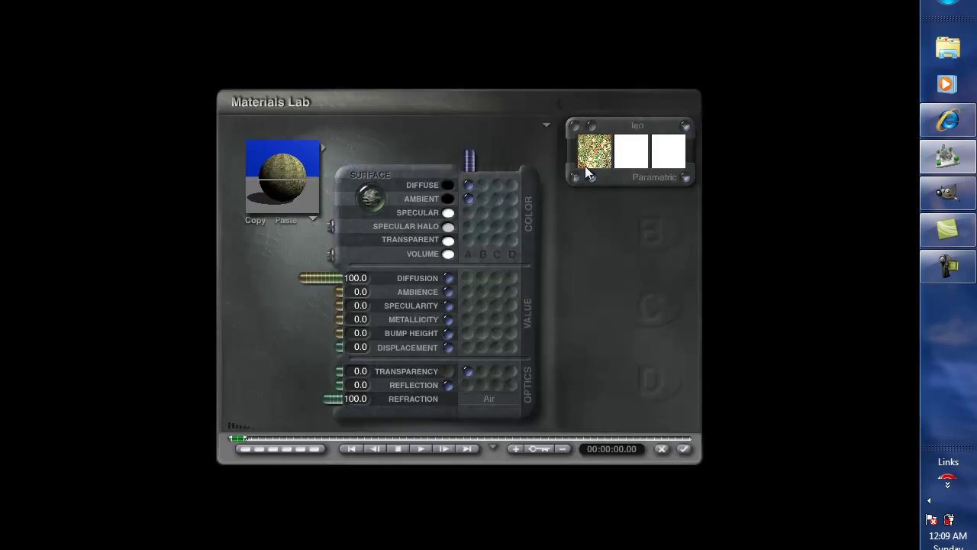
left_click(285, 220)
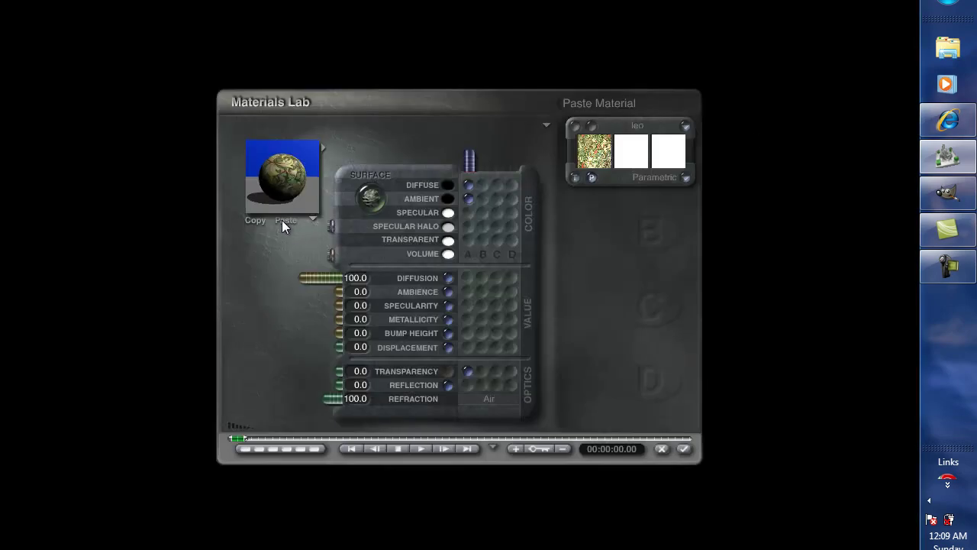
left_click(684, 449)
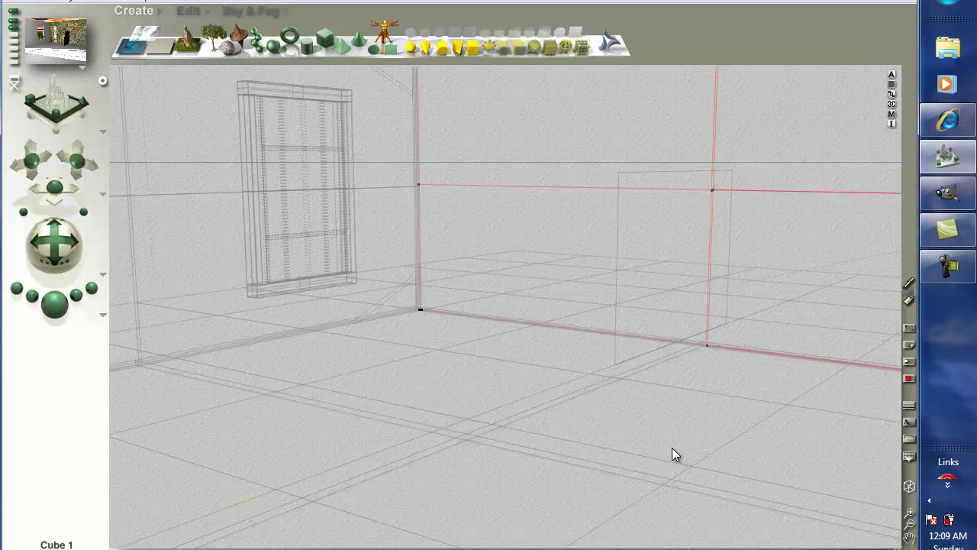
- Scale the wall material's texture to 70 on X, Y and Z
left_click(892, 115)
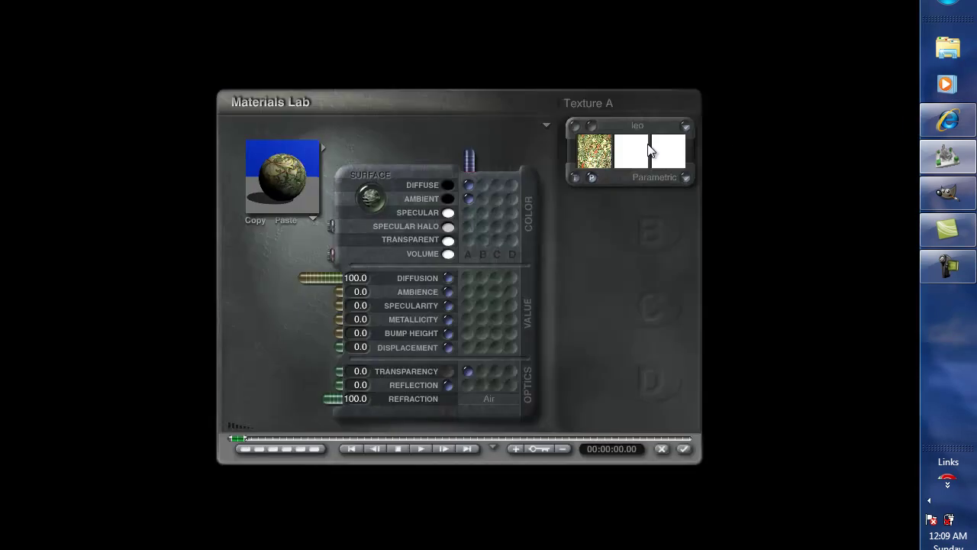
left_click(574, 126)
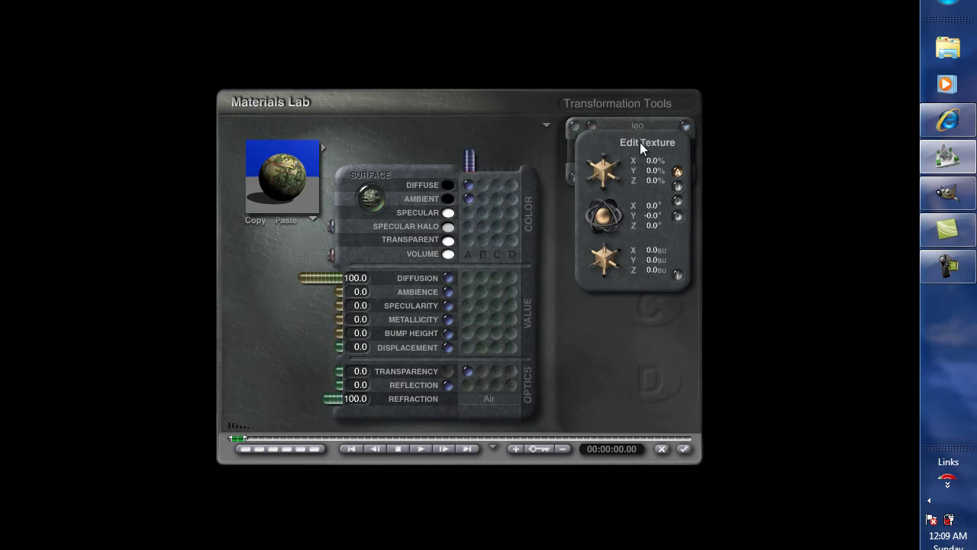
left_click(655, 161)
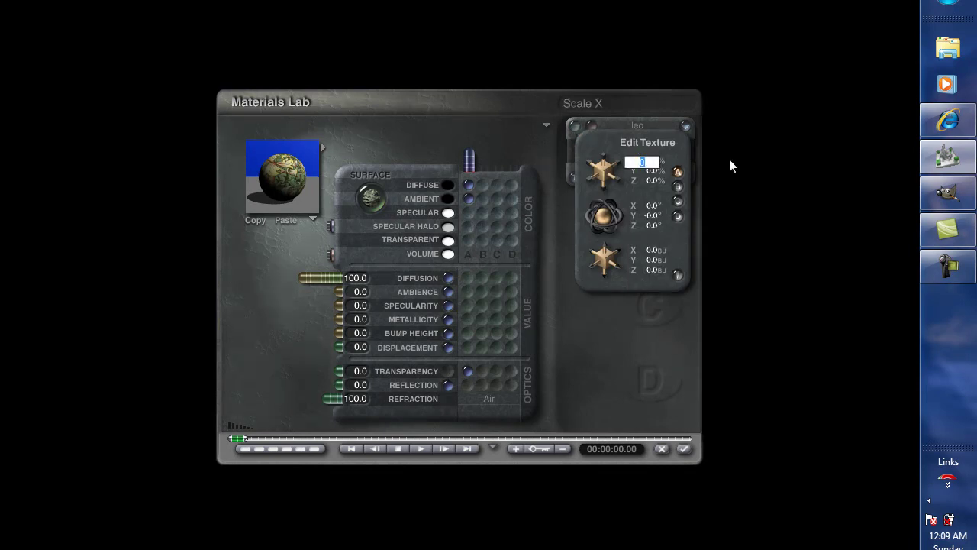
type("70")
key("Tab")
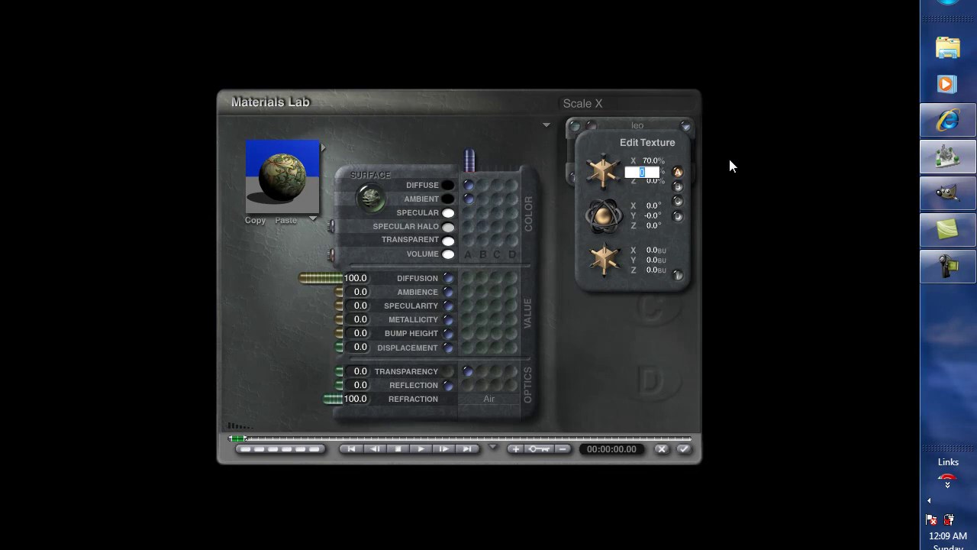
type("70")
key("Tab")
type("70")
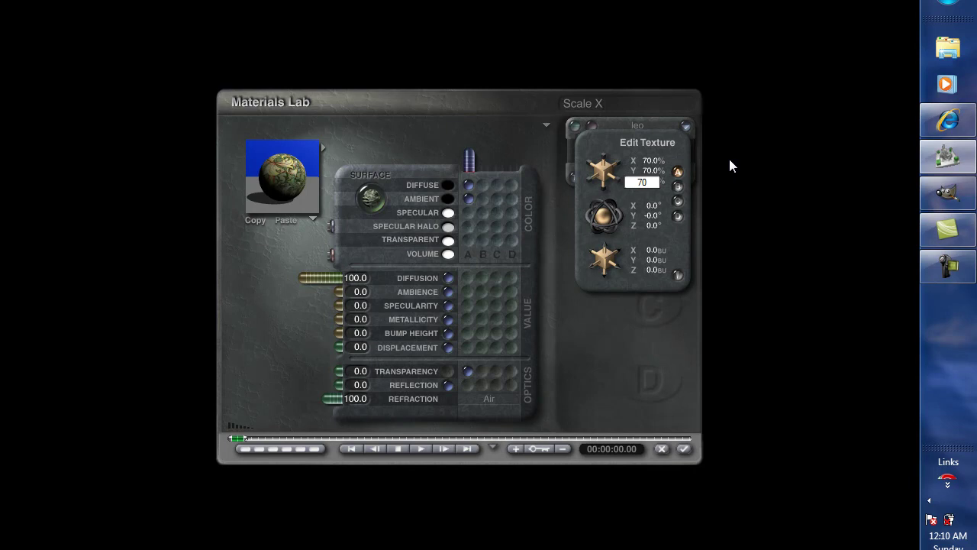
key("Return")
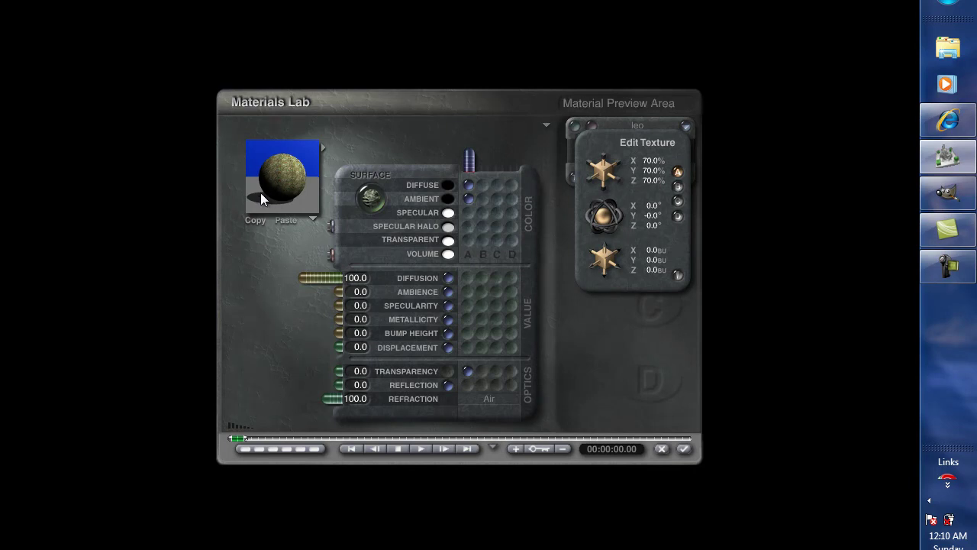
left_click(683, 450)
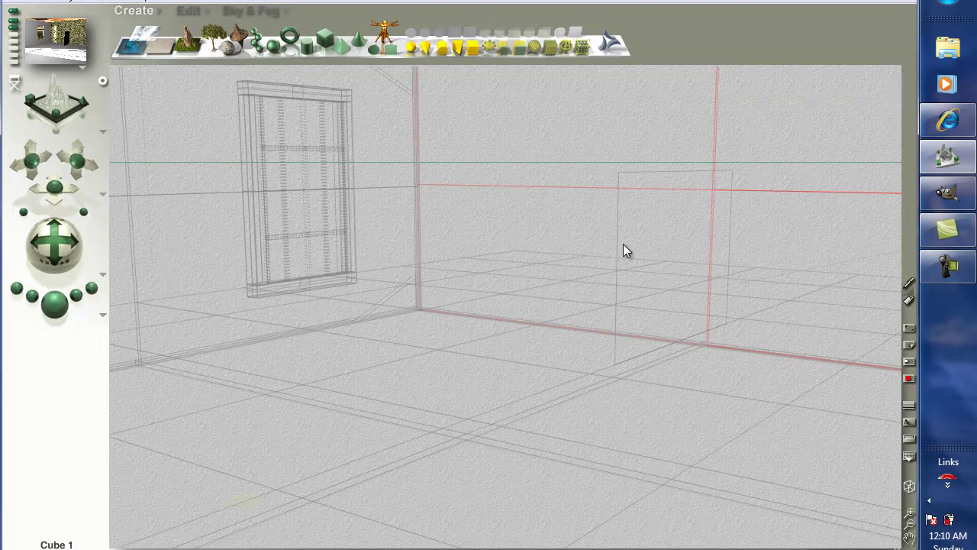
- Deselect all objects and render the scene to see the wallpapered wall
key("Tab")
key("Tab")
key("Tab")
key("Tab")
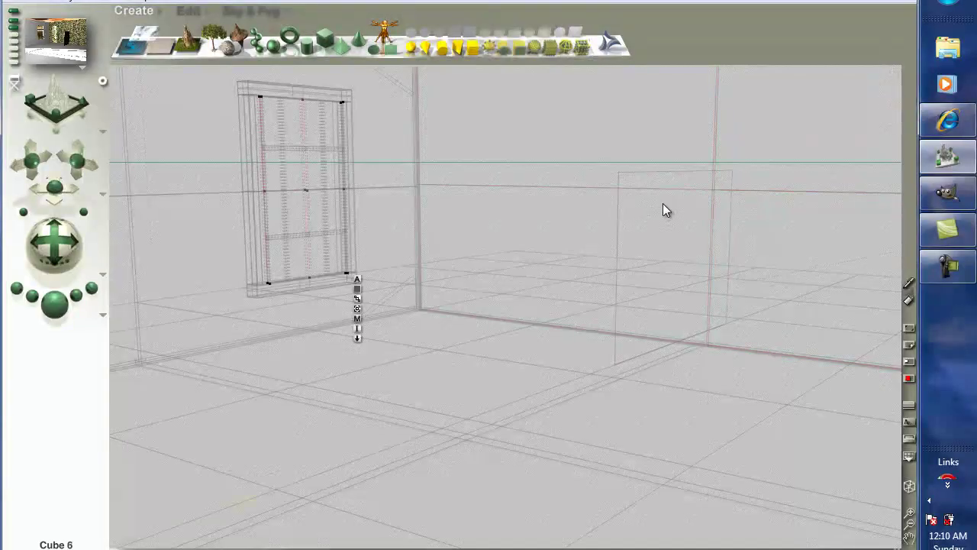
key("Tab")
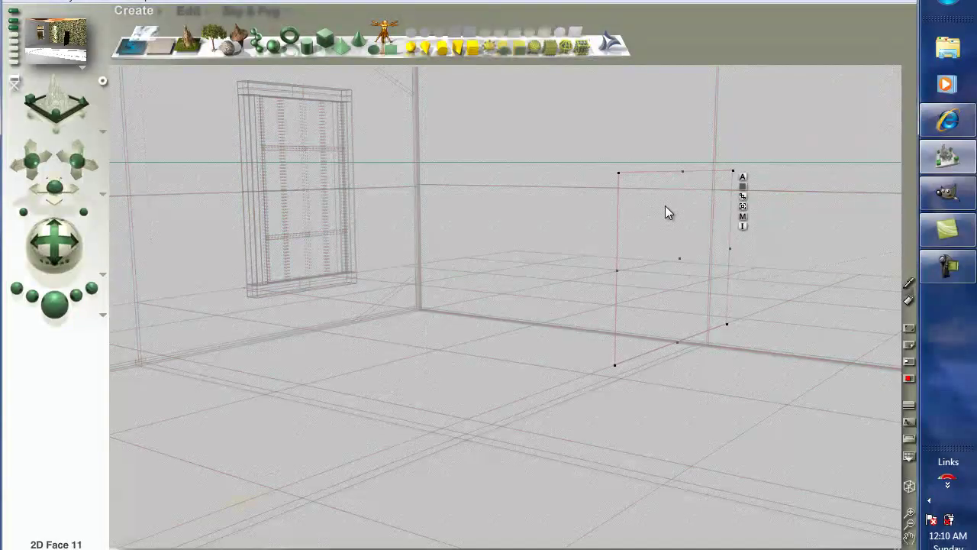
key("Tab")
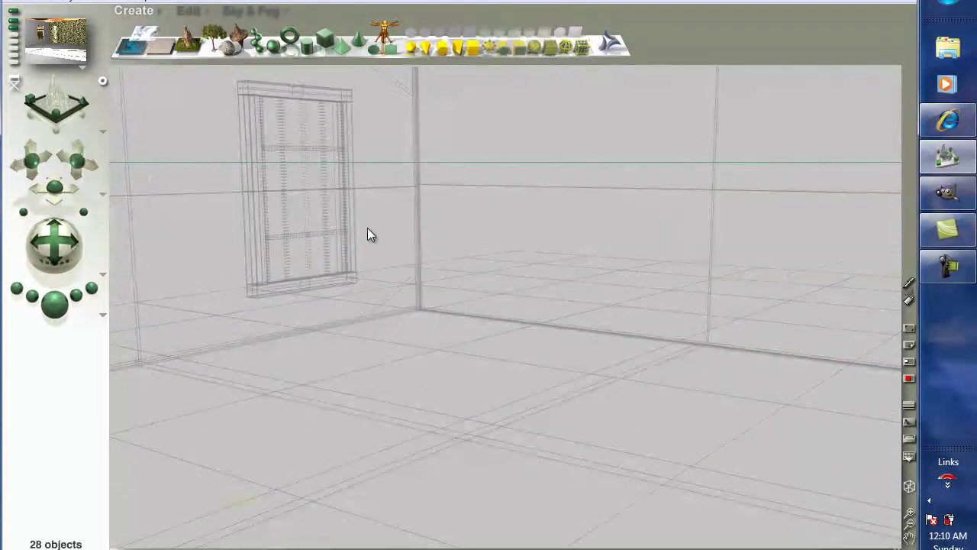
left_click(55, 304)
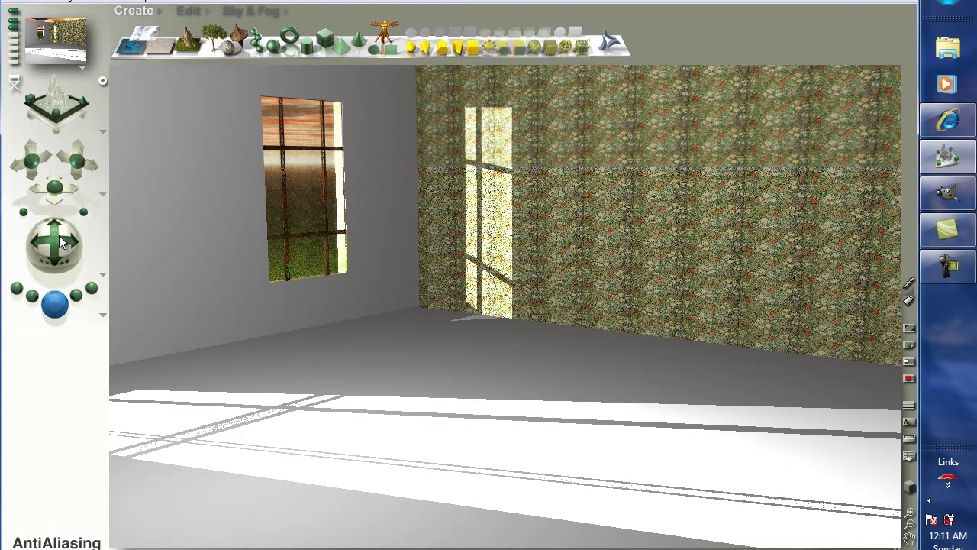
- Return to the wireframe view and select the left-hand wall group, Group 2
left_click_drag(63, 240, 78, 231)
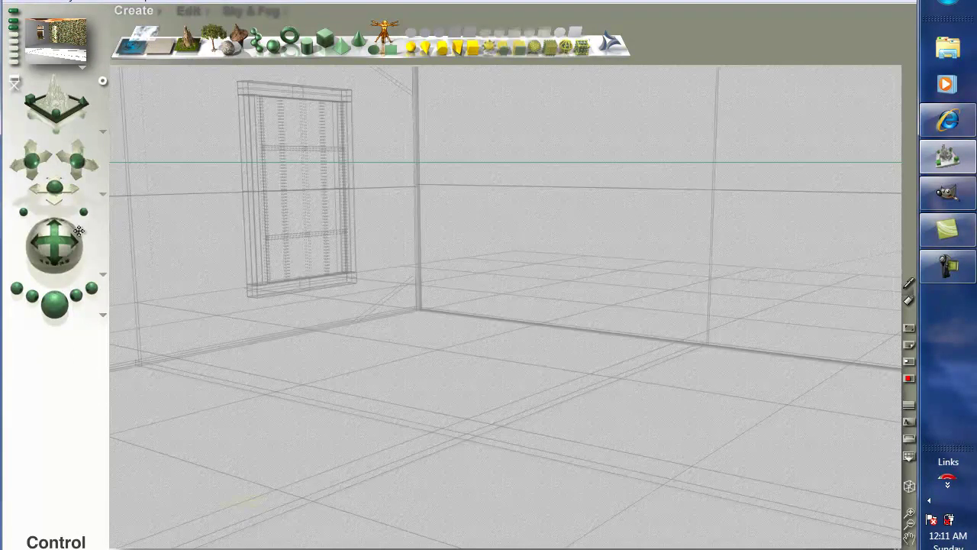
left_click(180, 227)
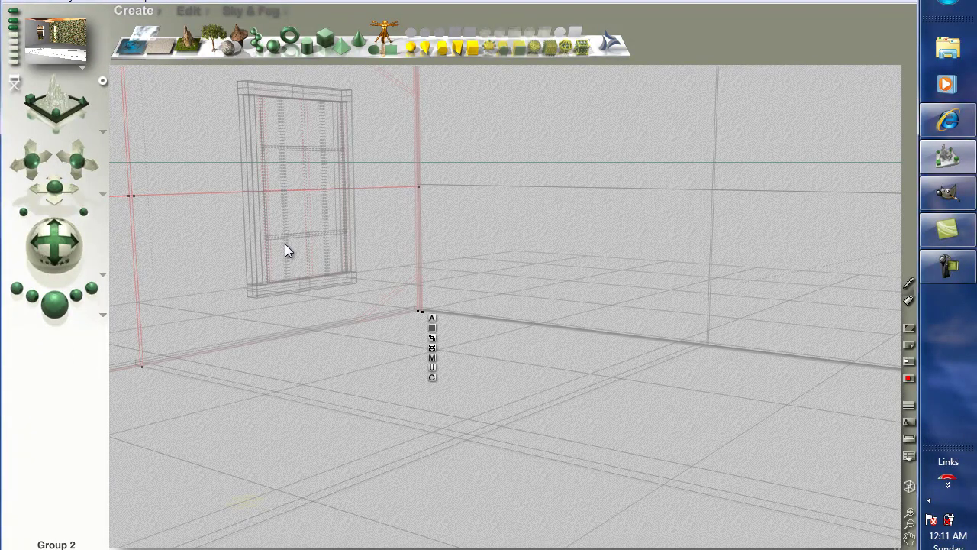